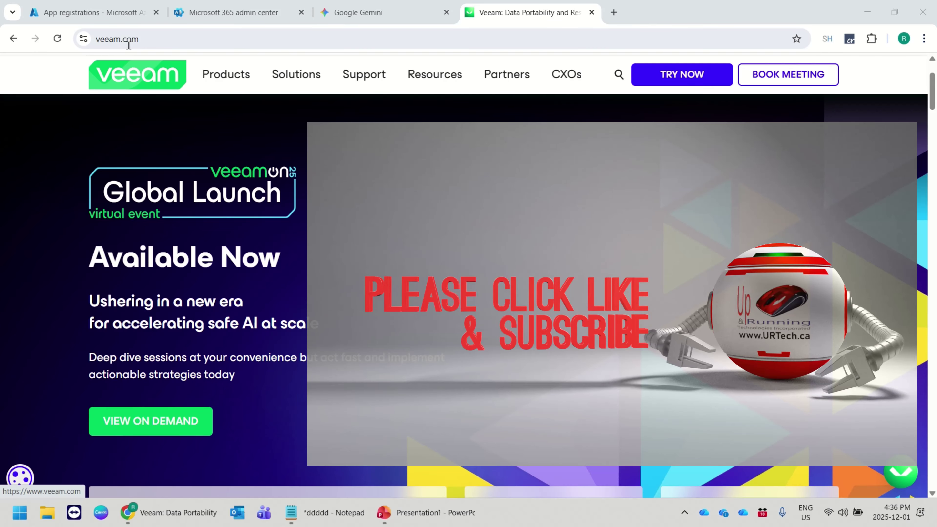
# Step: Open the full list of free tools from Veeam's Free Community Editions product section
pyautogui.click(228, 74)
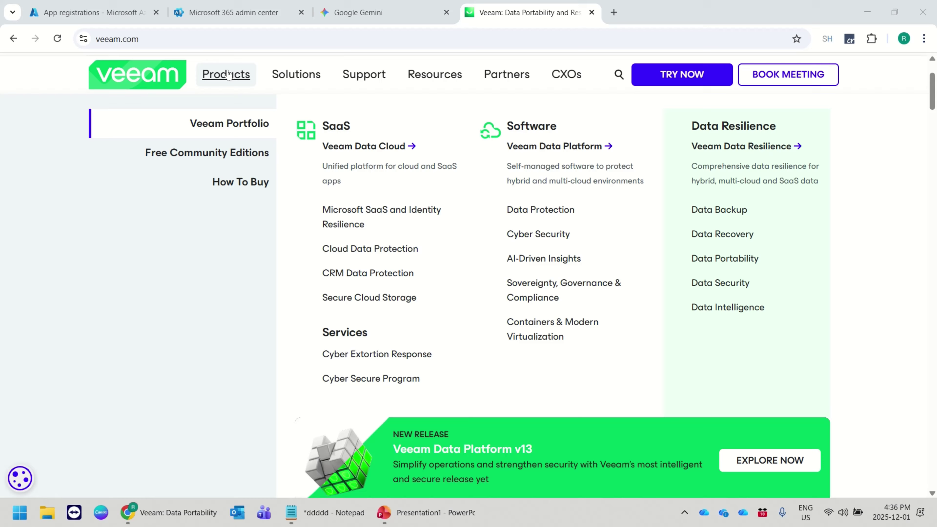
pyautogui.click(234, 154)
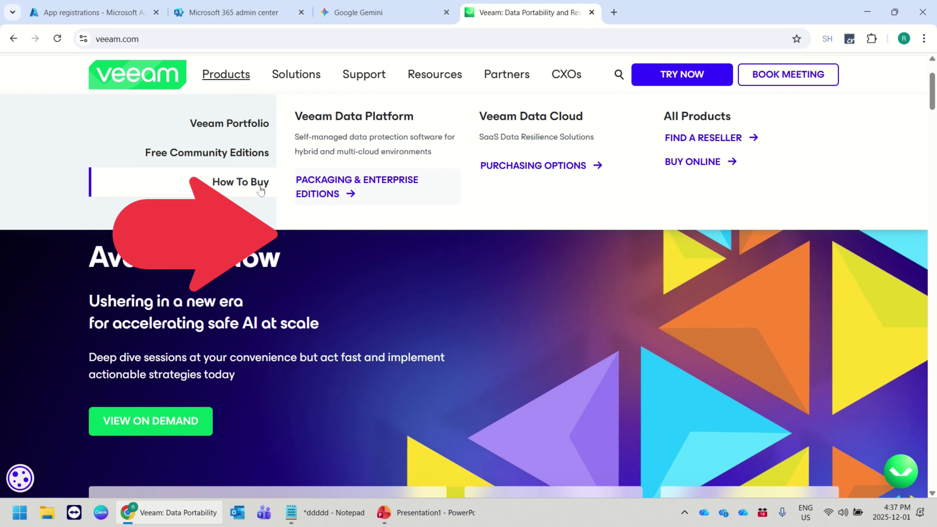
pyautogui.click(338, 227)
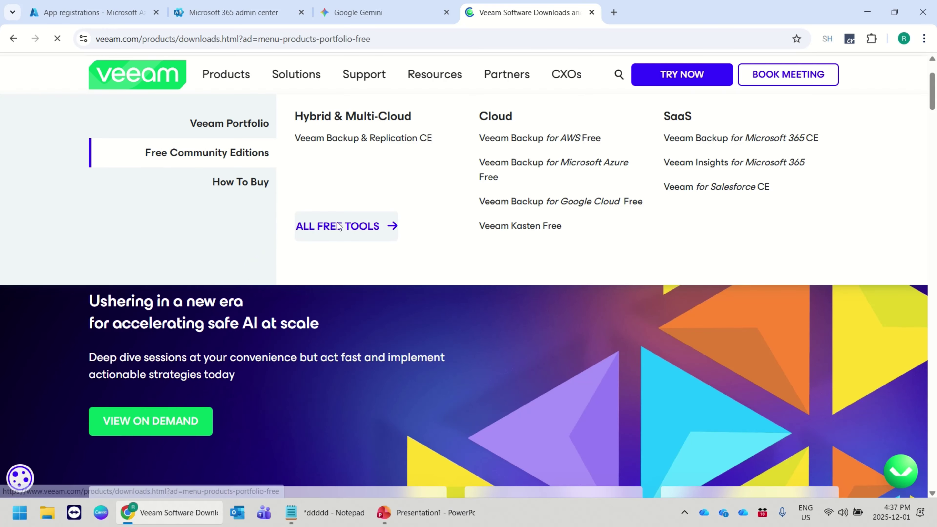
# Step: Find the free and community downloads and get Veeam Backup for Microsoft 365 Community Edition
pyautogui.scroll(-5, 495, 312)
pyautogui.scroll(-3, 496, 312)
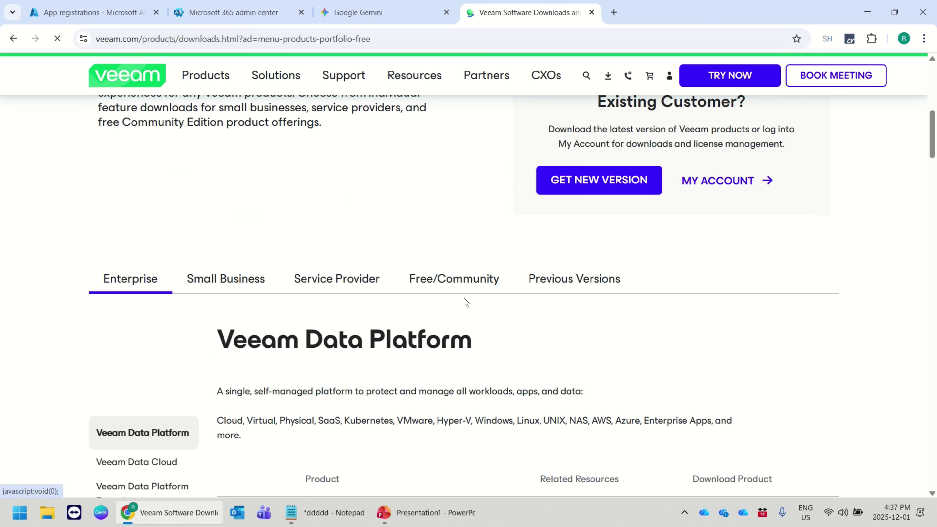
pyautogui.click(468, 295)
pyautogui.scroll(-5, 469, 297)
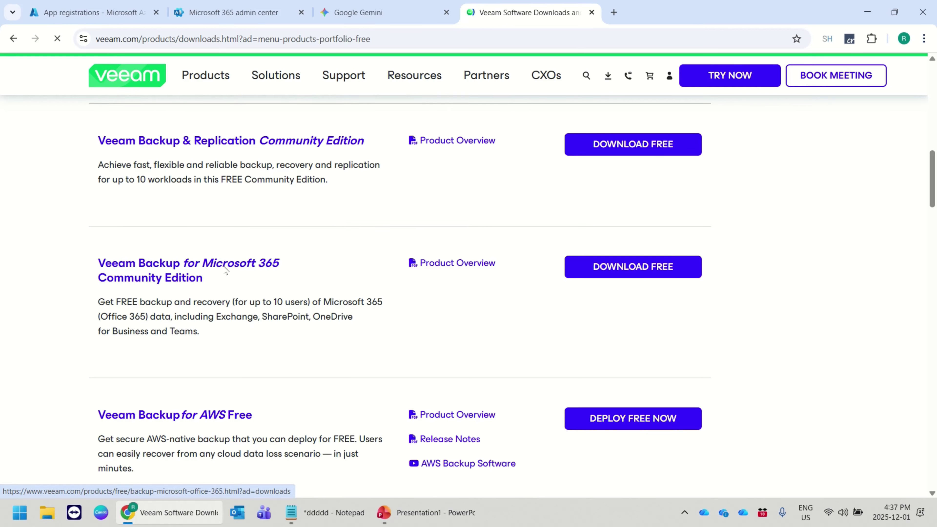
pyautogui.click(660, 267)
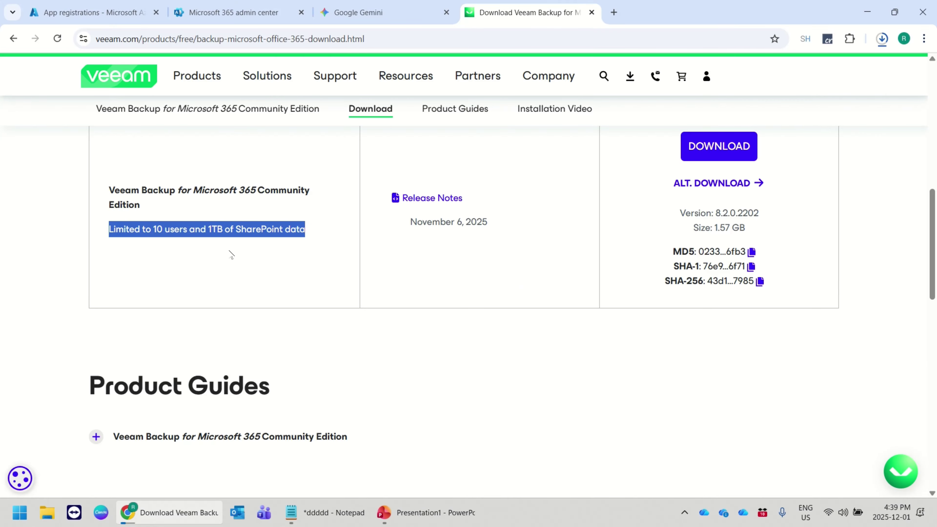
# Step: Examine the user and SharePoint data limits listed for the Community Edition download
pyautogui.click(229, 251)
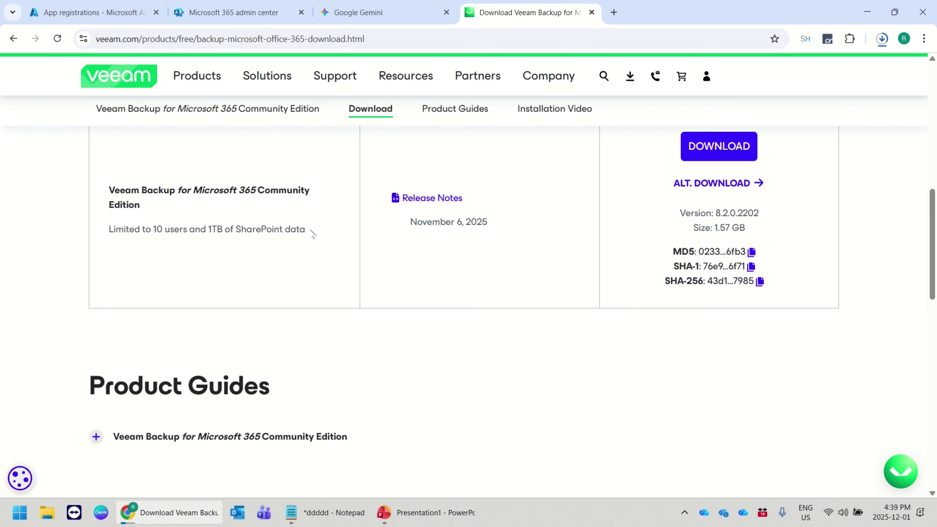
pyautogui.moveTo(309, 233); pyautogui.dragTo(110, 230)
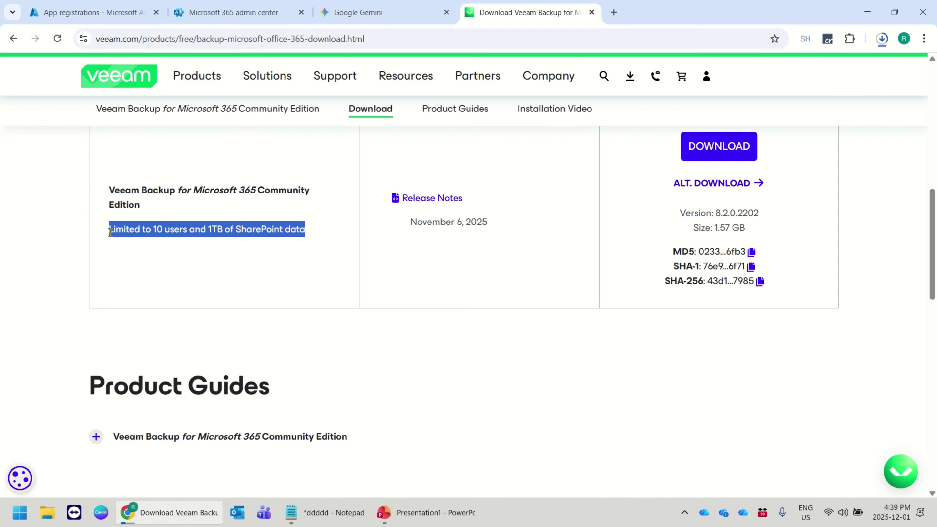
pyautogui.click(243, 259)
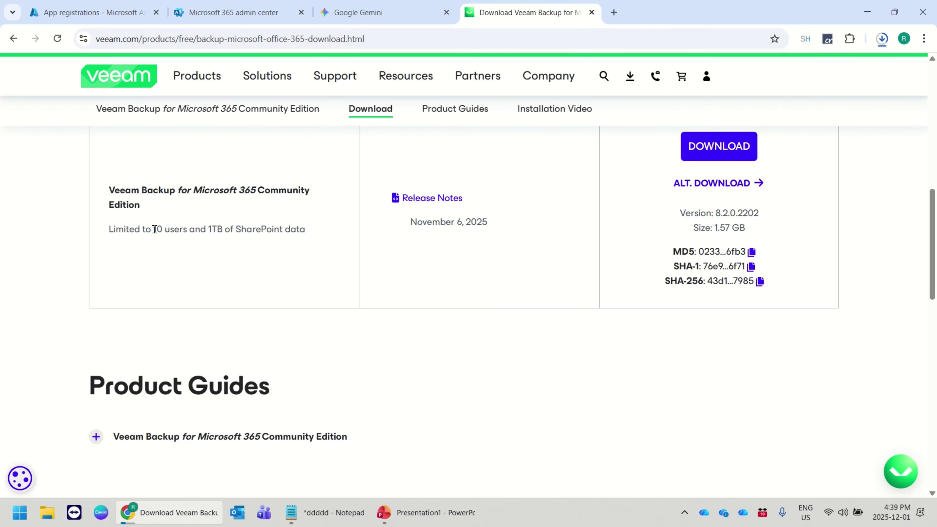
pyautogui.moveTo(155, 229); pyautogui.dragTo(309, 230)
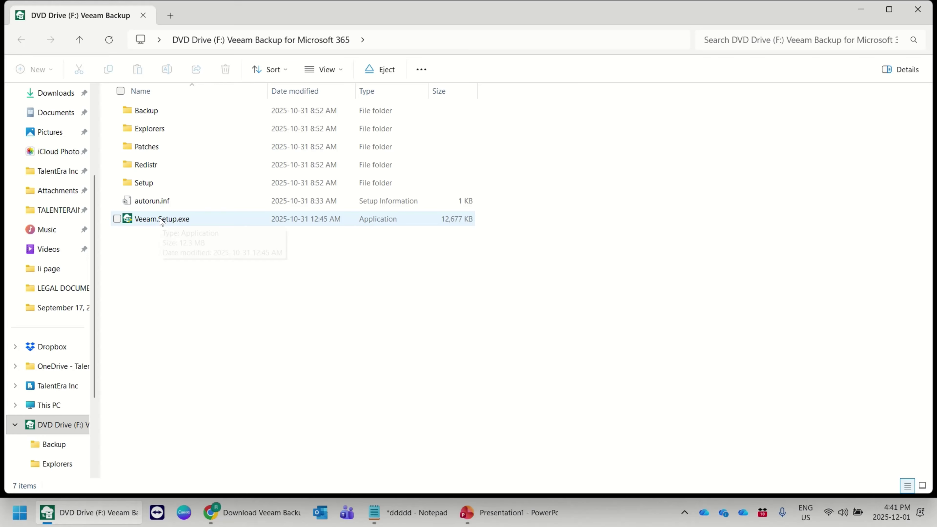
# Step: Run Veeam.Setup.exe to install Veeam Backup for Microsoft 365, accepting the license agreements and continuing without a license file for Community Edition
pyautogui.doubleClick(162, 217)
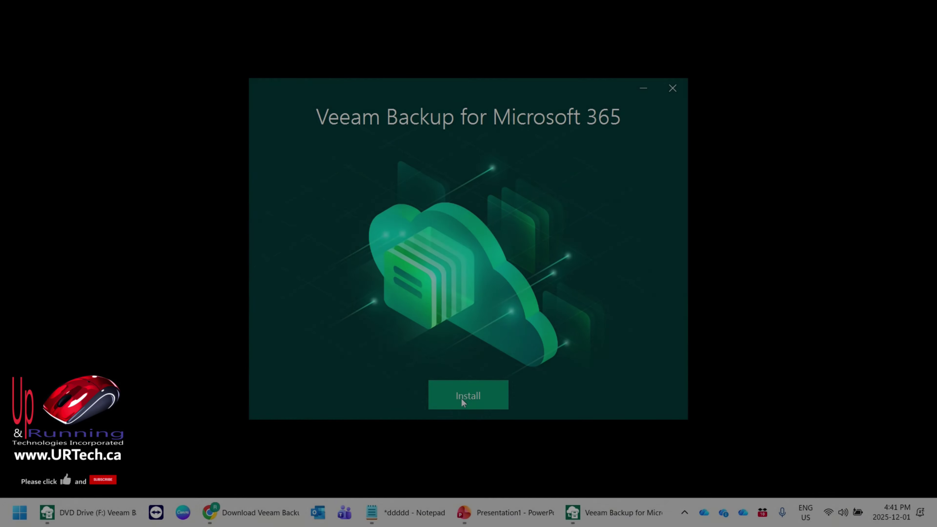
pyautogui.click(460, 401)
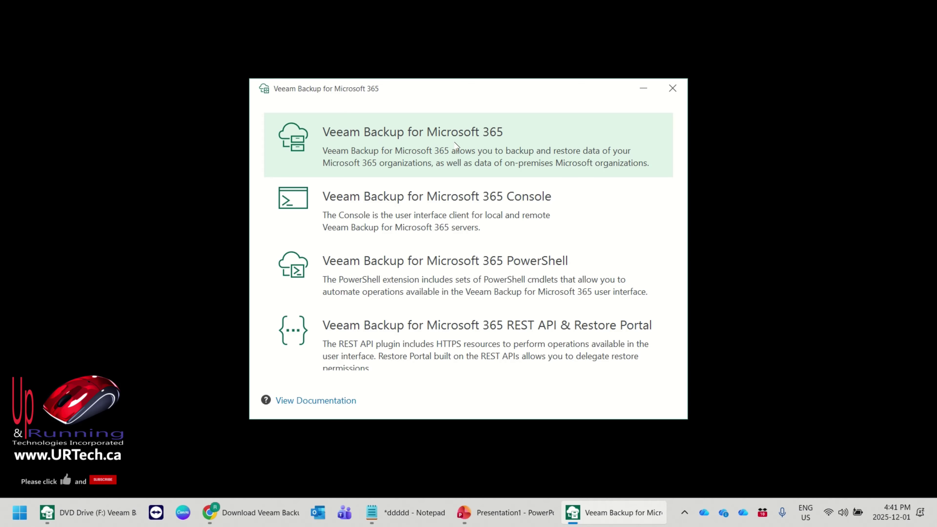
pyautogui.click(455, 145)
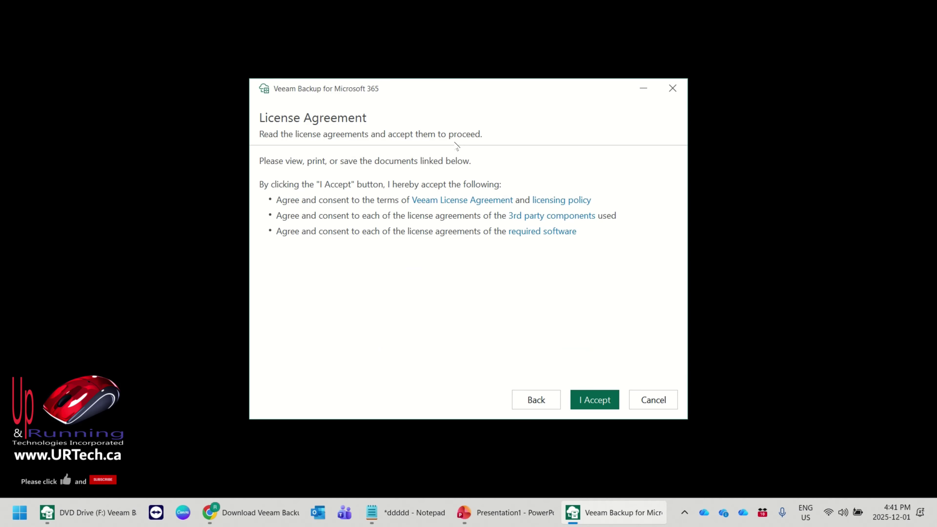
pyautogui.click(601, 403)
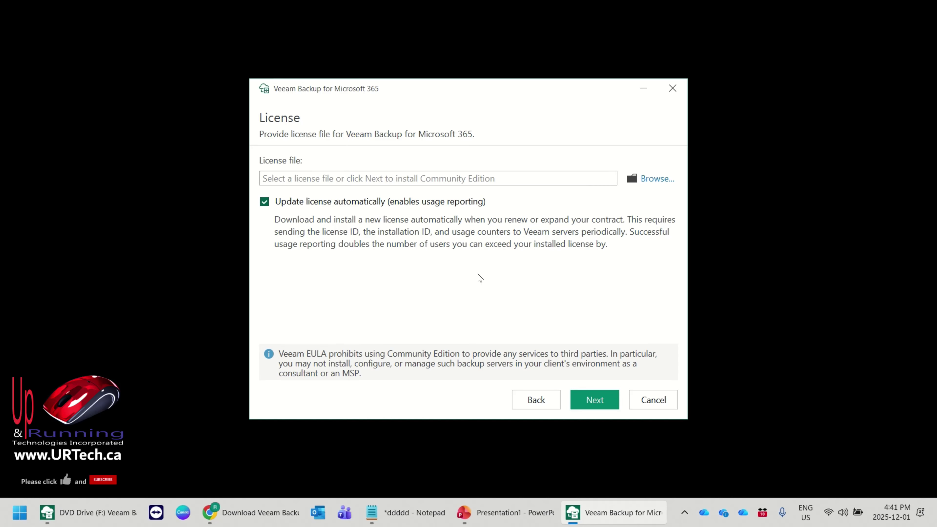
pyautogui.click(591, 400)
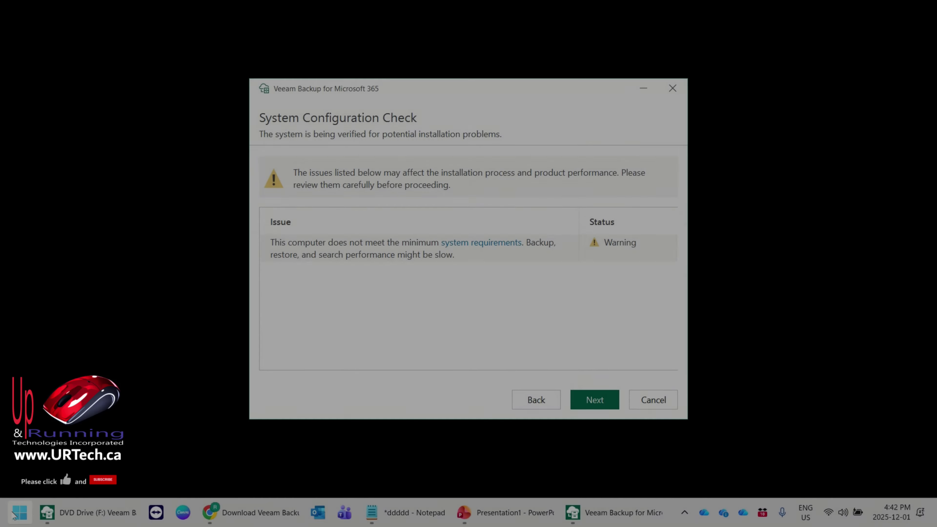
# Step: Check the installed Windows version with winver.exe and close the version window
pyautogui.click(13, 514)
pyautogui.write('winver.exe')
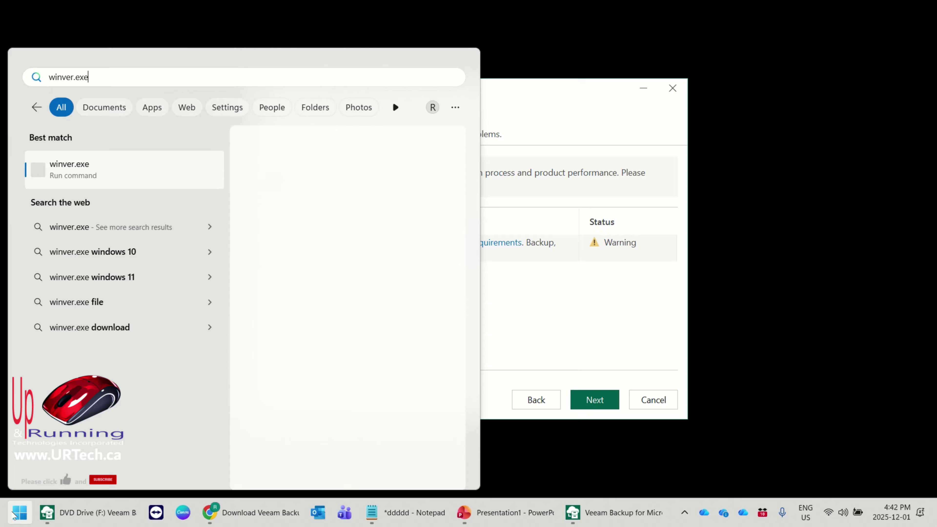
pyautogui.press('Return')
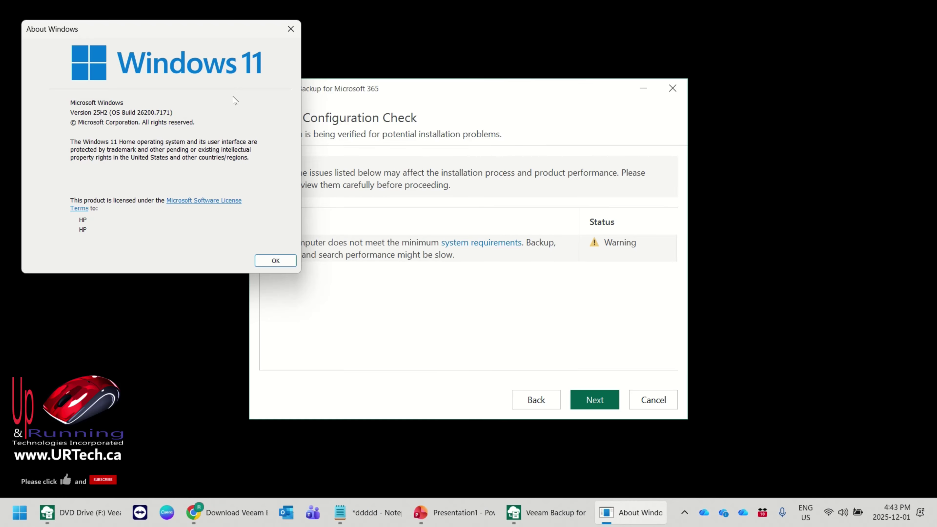
pyautogui.press('Return')
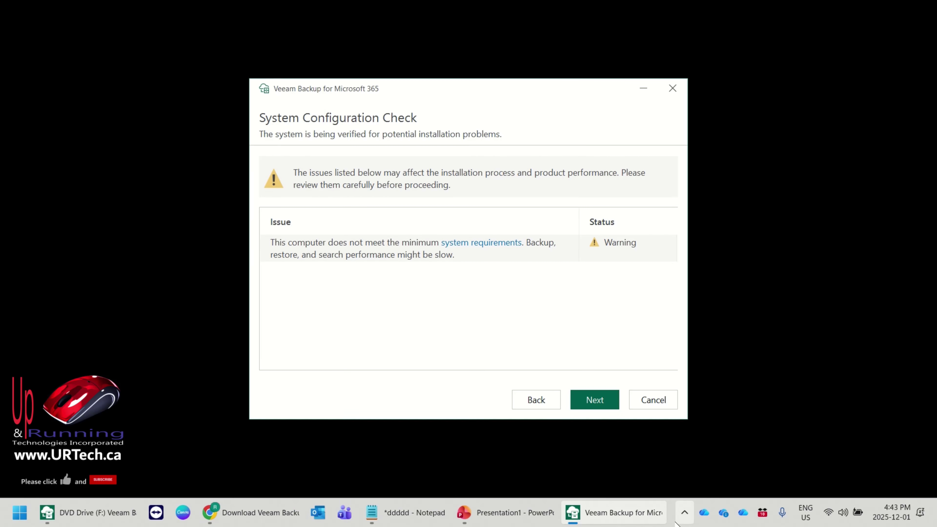
# Step: Check the computer's processor and memory performance details in Task Manager, and close it
pyautogui.rightClick(670, 513)
pyautogui.click(722, 465)
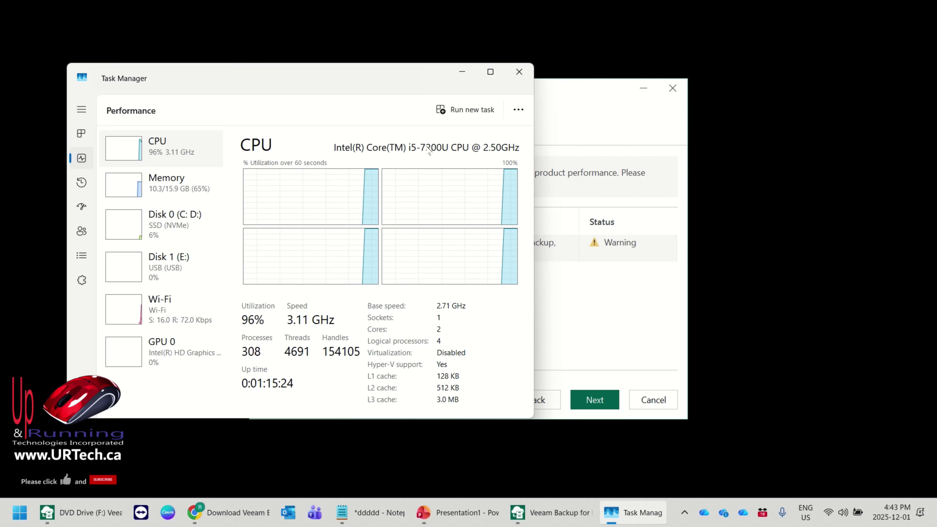
pyautogui.click(519, 71)
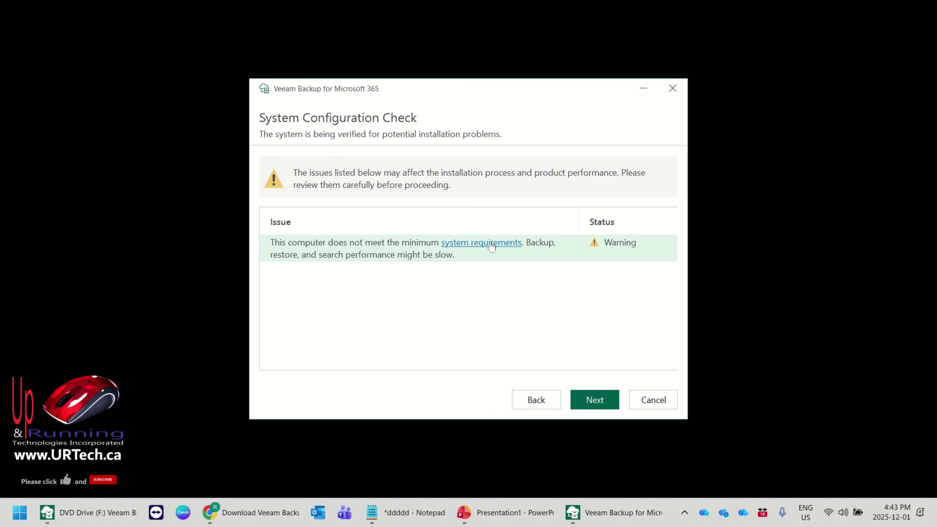
# Step: Review the CPU and memory requirements in the installer's linked system requirements page, and return to the installer
pyautogui.click(492, 246)
pyautogui.moveTo(682, 207); pyautogui.dragTo(550, 208)
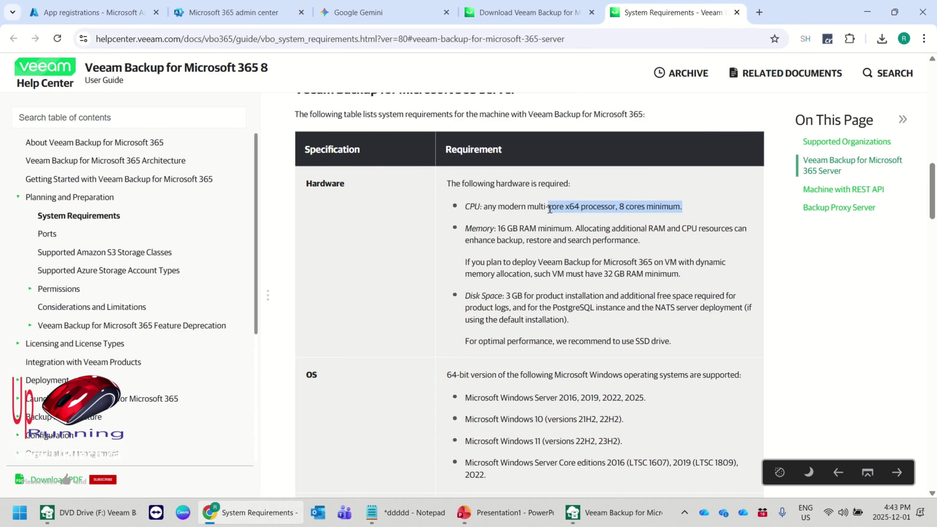
pyautogui.moveTo(493, 230); pyautogui.dragTo(558, 230)
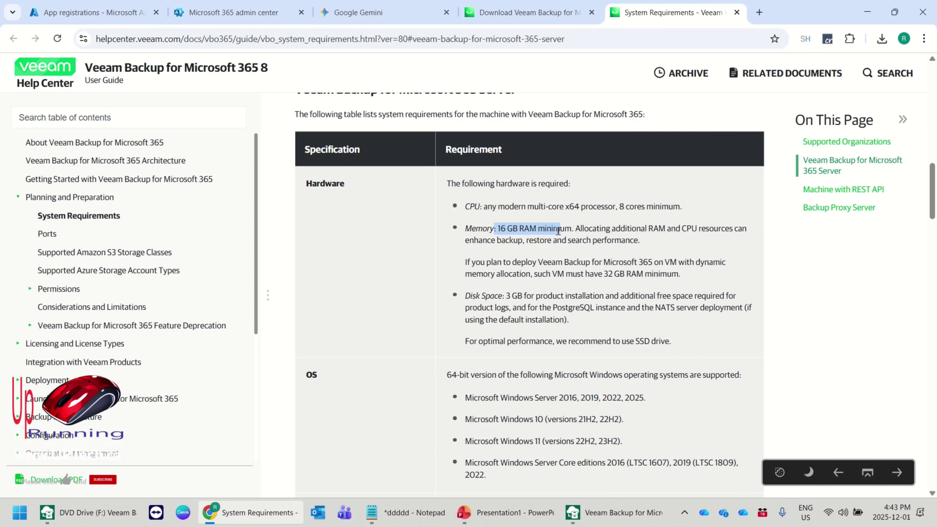
pyautogui.click(578, 232)
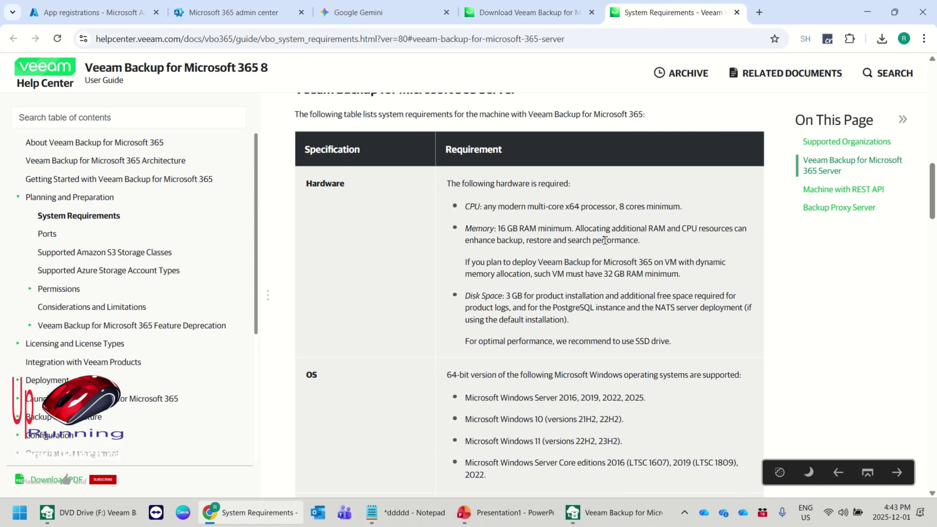
pyautogui.click(736, 13)
pyautogui.click(868, 13)
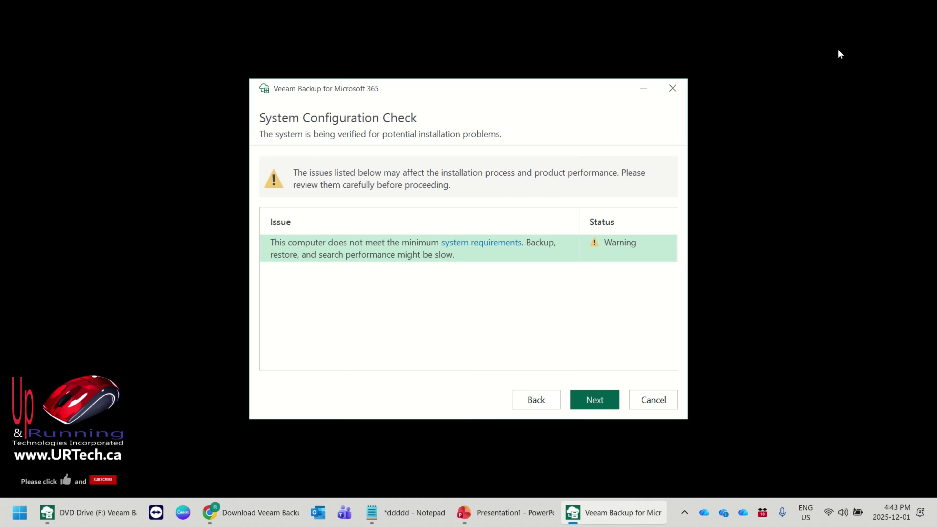
# Step: Continue past the system configuration warning and install with the default settings
pyautogui.click(595, 401)
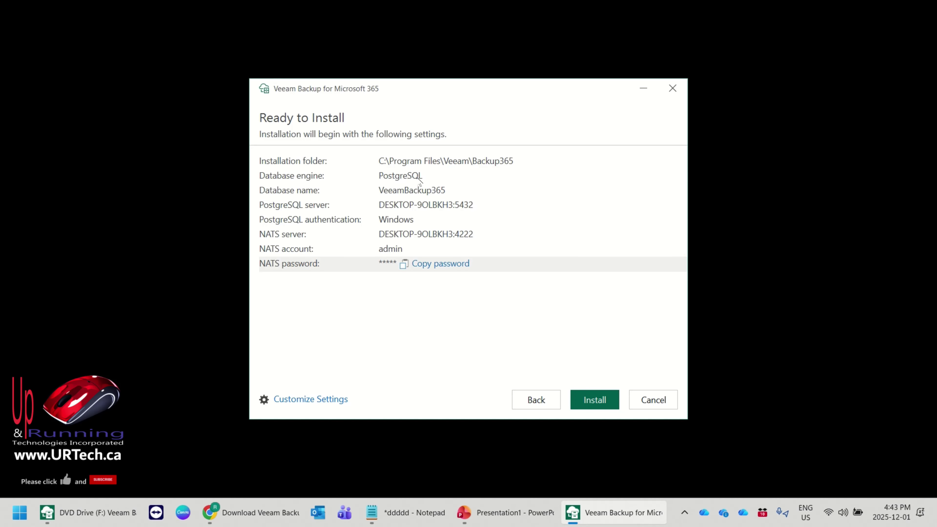
pyautogui.click(579, 392)
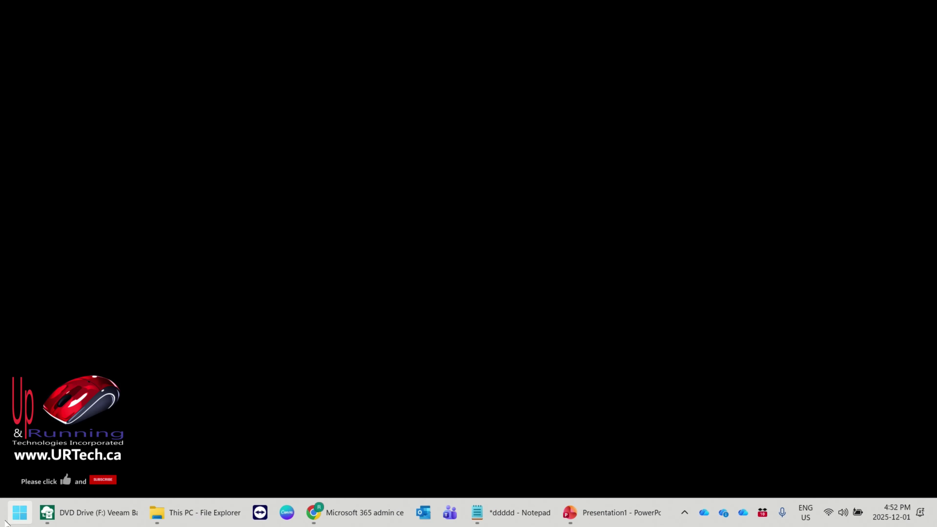
# Step: Launch the Veeam Backup for Microsoft 365 console, connecting to the local server with Windows session authentication, and decline installing a license
pyautogui.click(5, 522)
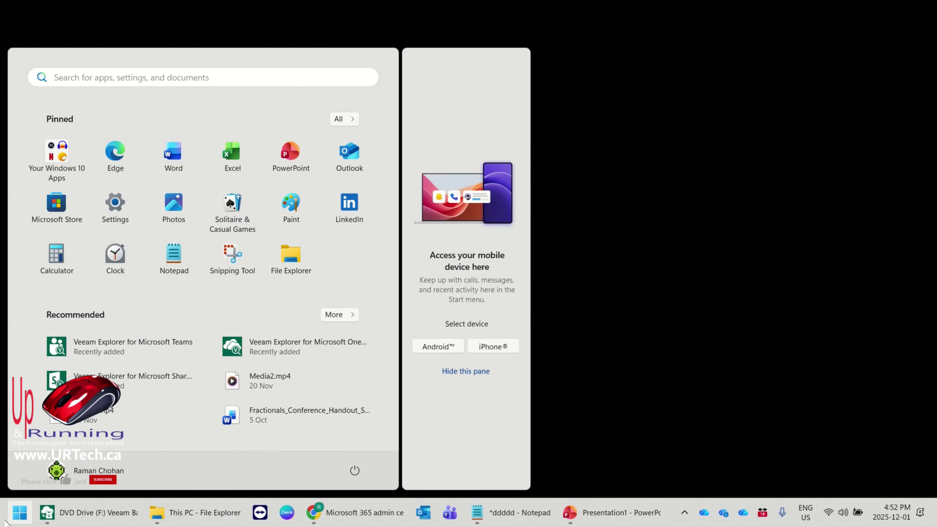
pyautogui.write('veeam bak')
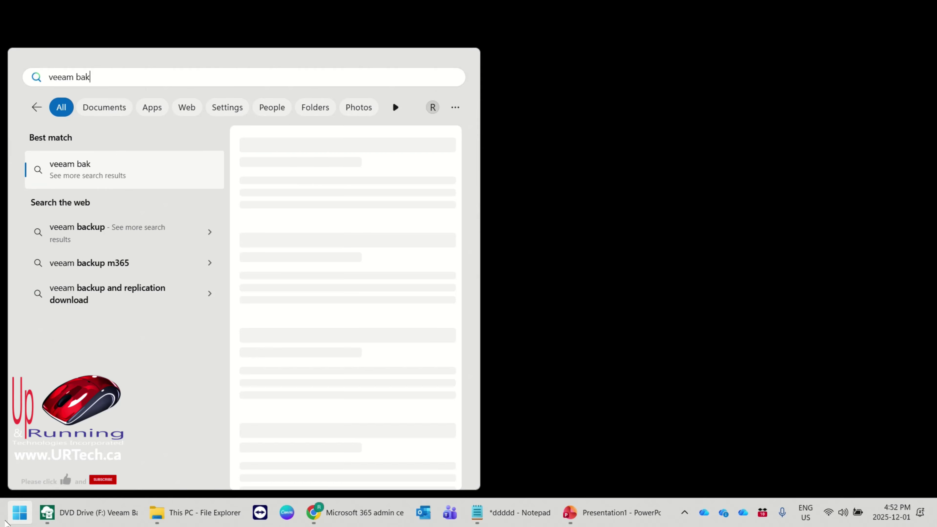
pyautogui.press('BackSpace')
pyautogui.write('c')
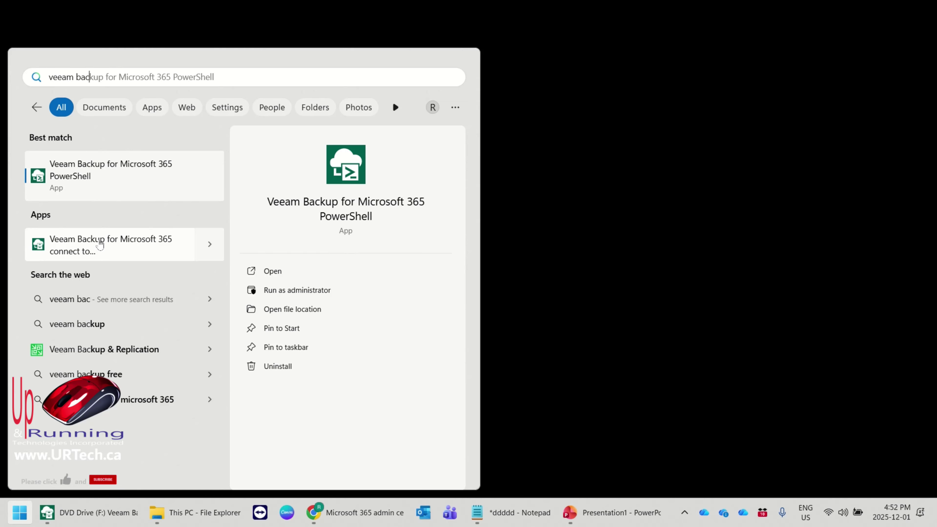
pyautogui.click(113, 245)
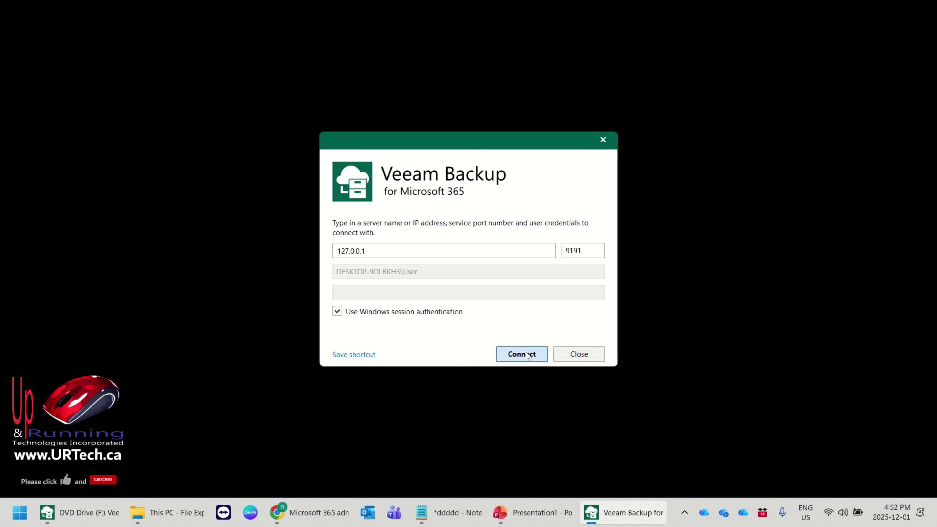
pyautogui.click(526, 352)
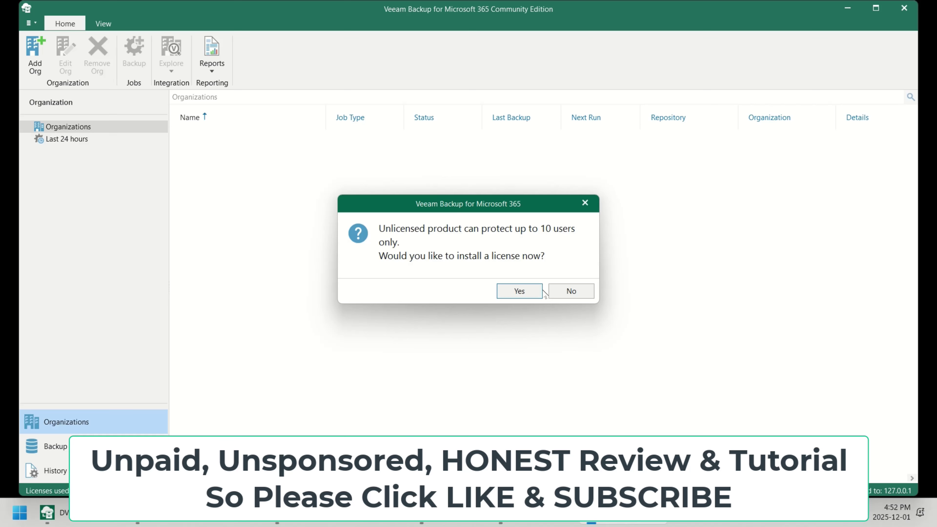
pyautogui.click(570, 291)
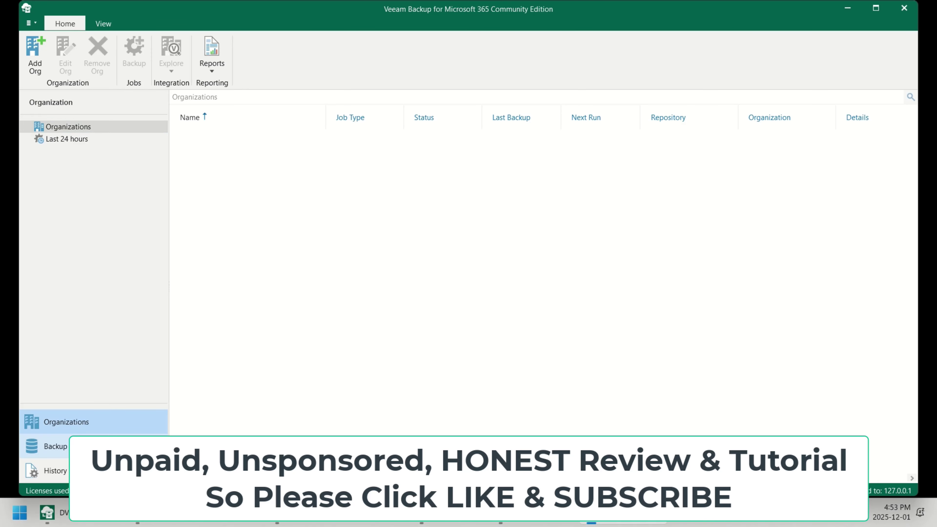
# Step: Start a new backup repository in the backup infrastructure and name it RamanMSCloudBackup-Met, keeping the default description
pyautogui.click(94, 446)
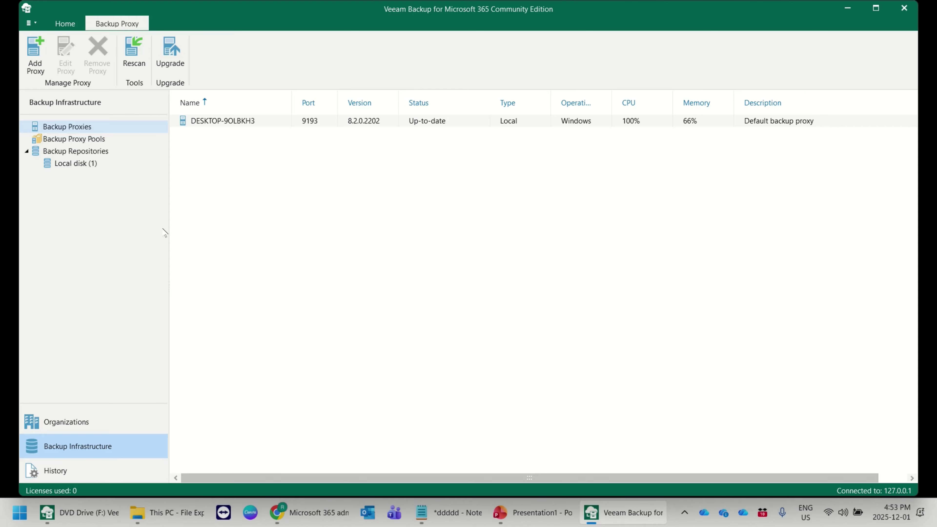
pyautogui.click(80, 152)
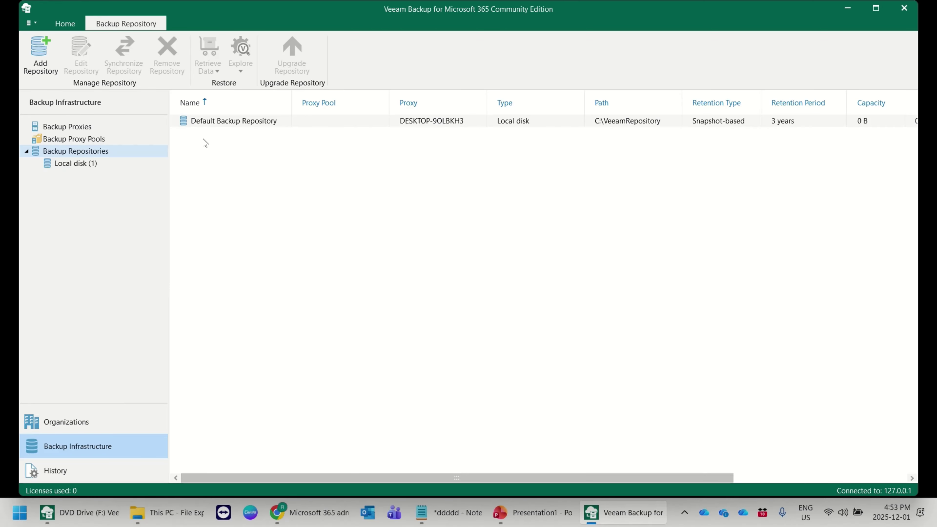
pyautogui.hotkey('shift', 'F10')
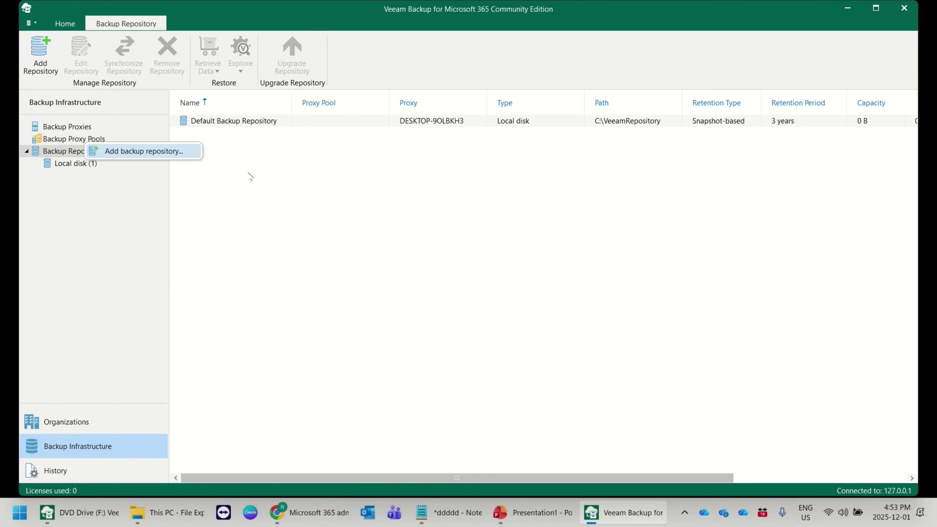
pyautogui.press('Return')
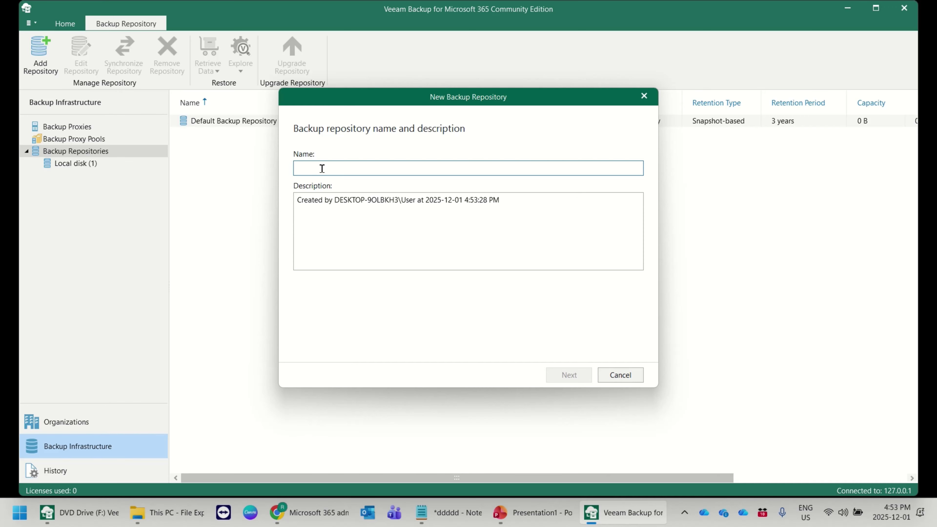
pyautogui.write('RamanMSCloud')
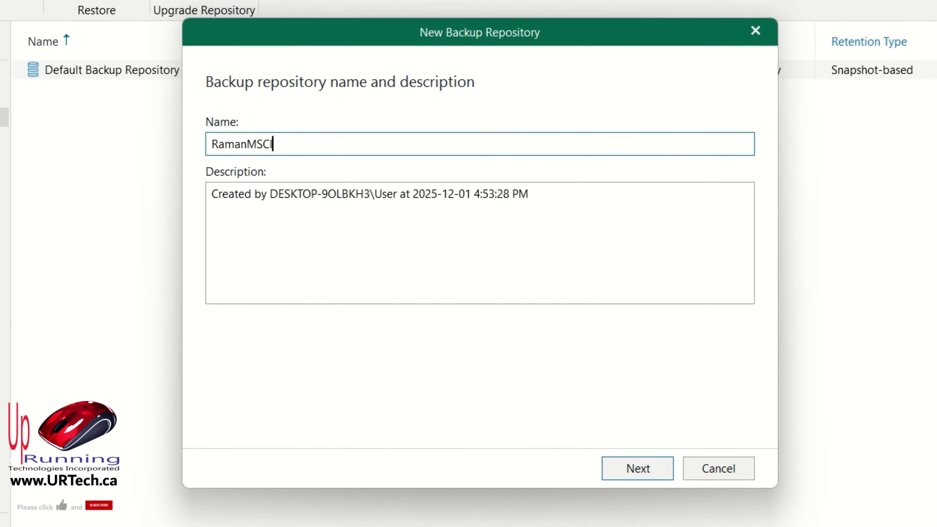
pyautogui.write('Backup-Met')
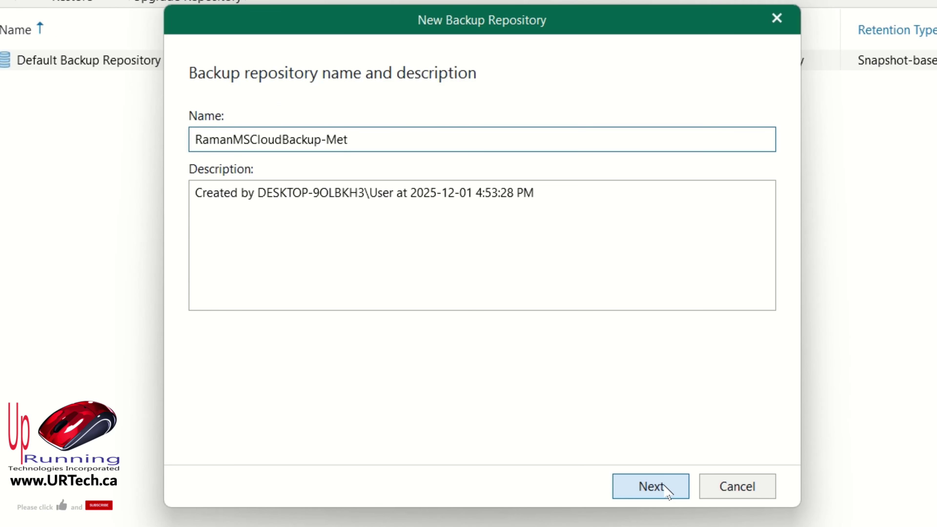
pyautogui.click(667, 489)
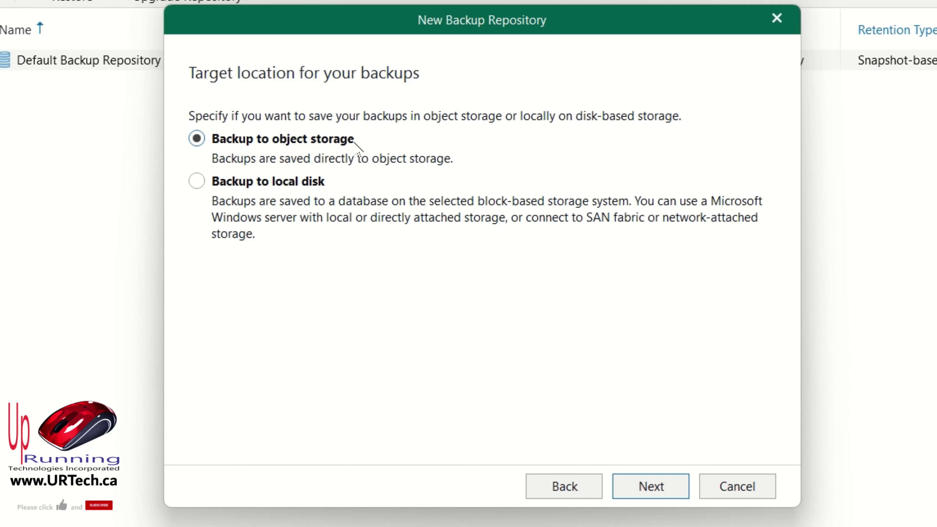
pyautogui.click(275, 181)
pyautogui.click(280, 140)
pyautogui.click(651, 487)
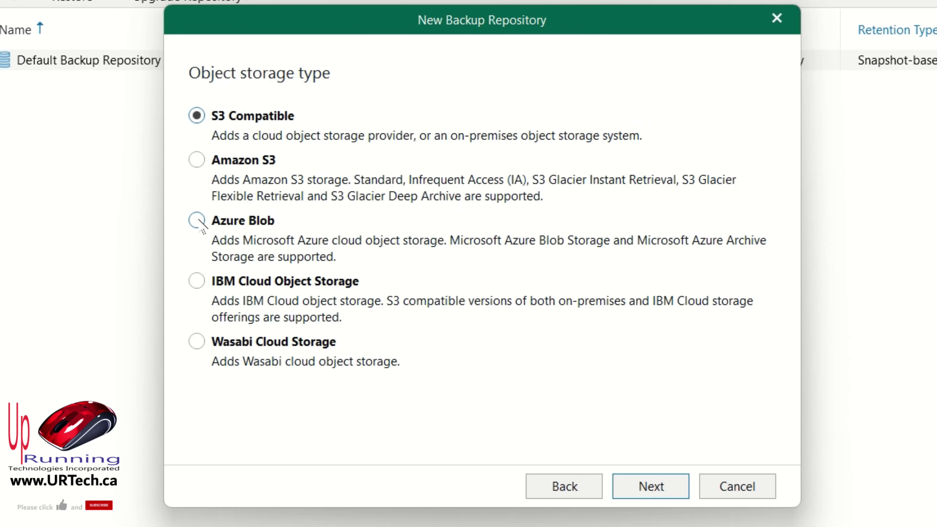
pyautogui.click(198, 221)
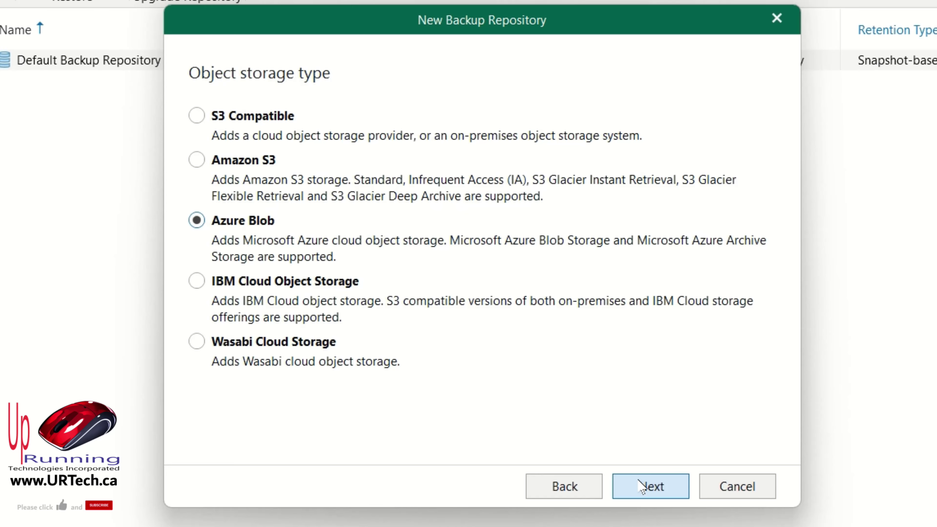
pyautogui.click(641, 486)
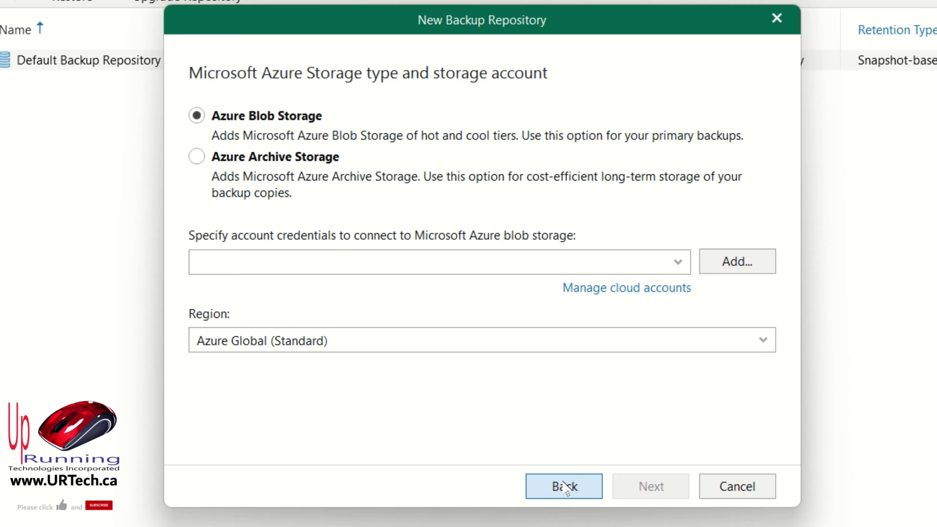
pyautogui.click(270, 157)
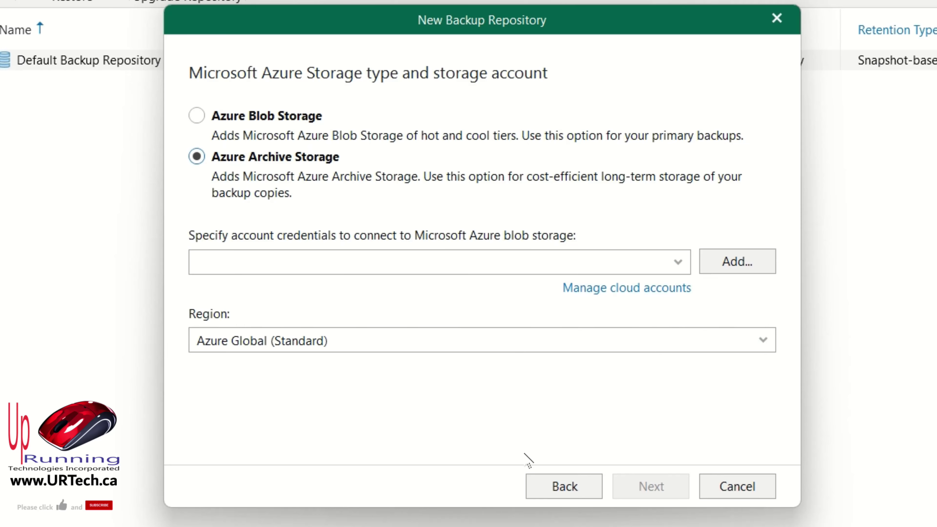
pyautogui.click(563, 484)
pyautogui.click(561, 485)
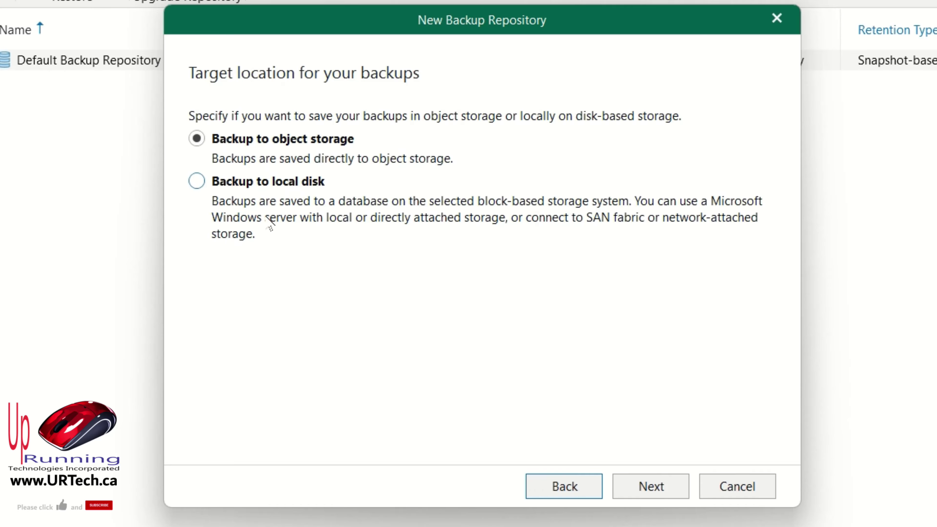
# Step: Target the local disk and create a RamanMSCloudBackup-Met folder on the E: drive as the repository path
pyautogui.click(240, 181)
pyautogui.click(651, 485)
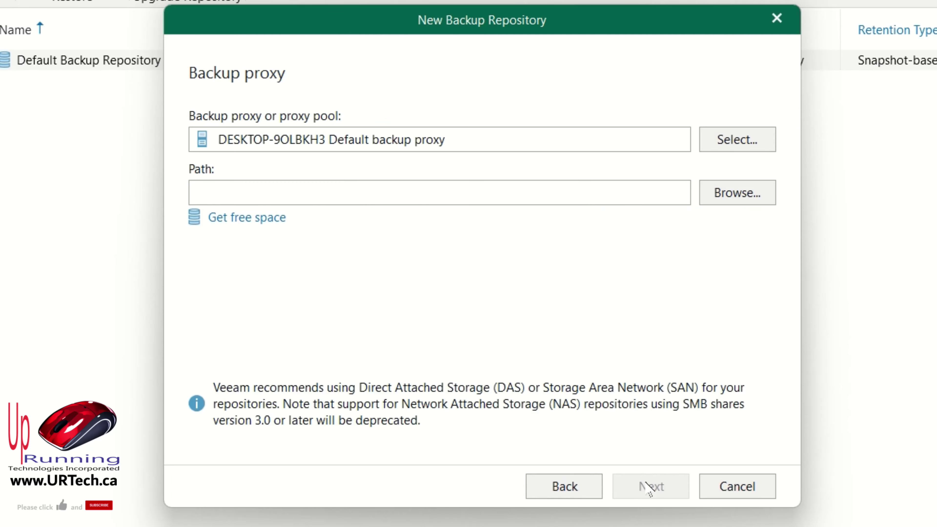
pyautogui.click(759, 192)
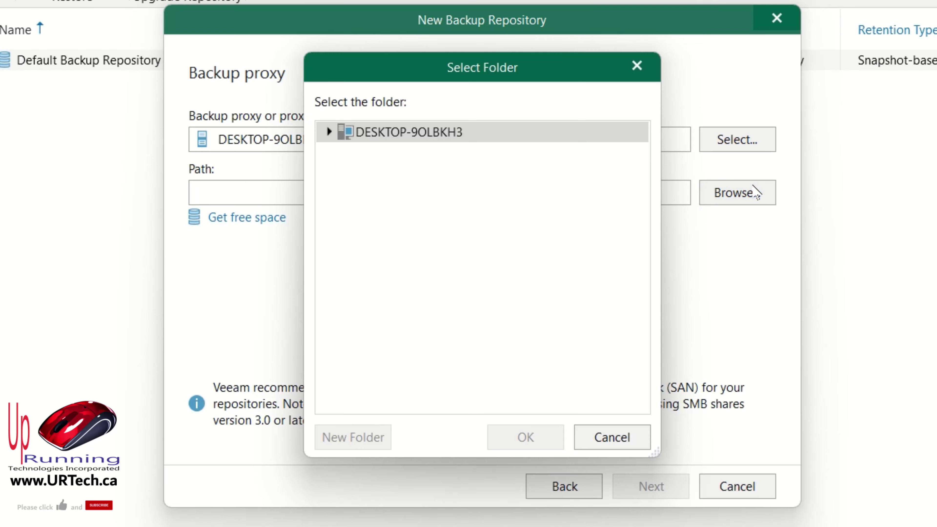
pyautogui.click(329, 132)
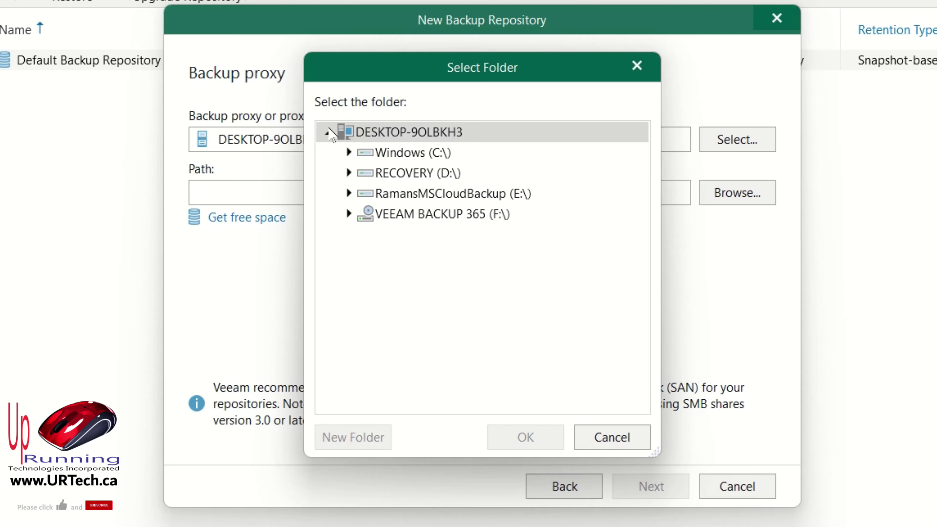
pyautogui.click(347, 192)
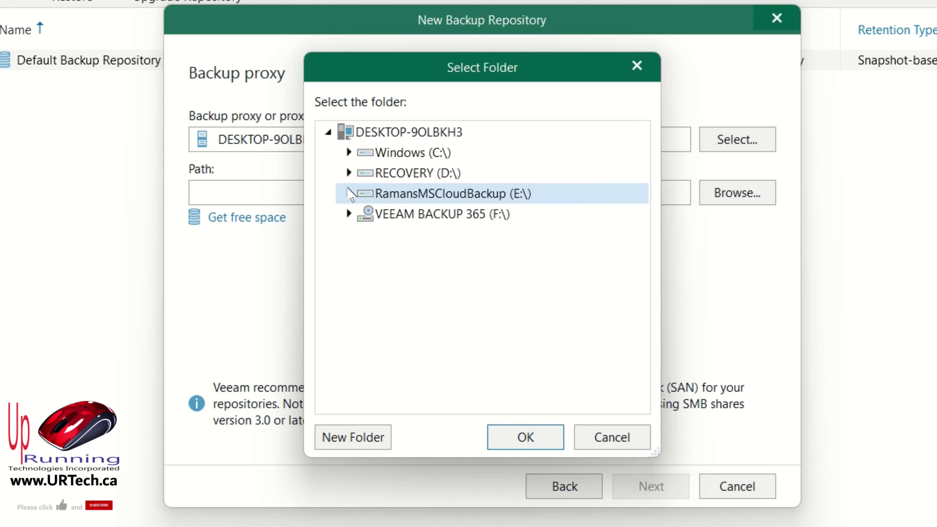
pyautogui.click(348, 194)
pyautogui.click(358, 441)
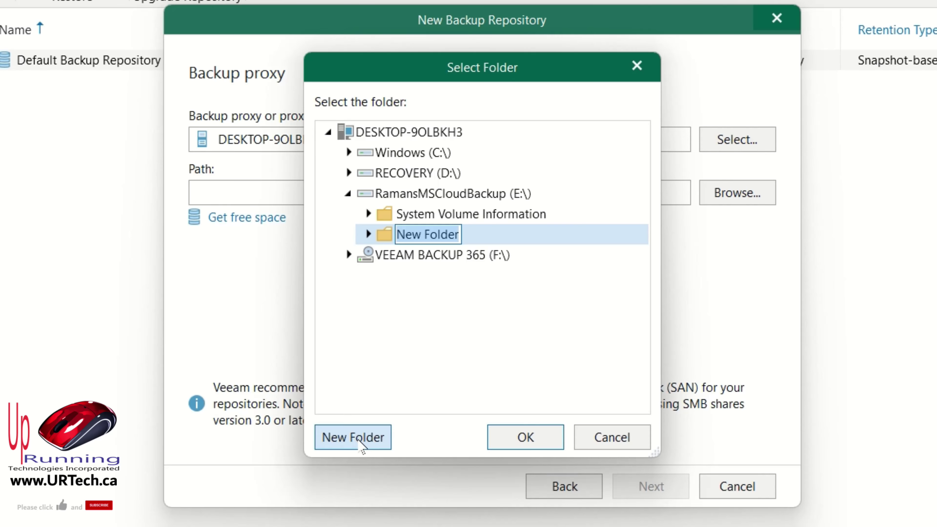
pyautogui.write('RamanMSCloudBackup-Met')
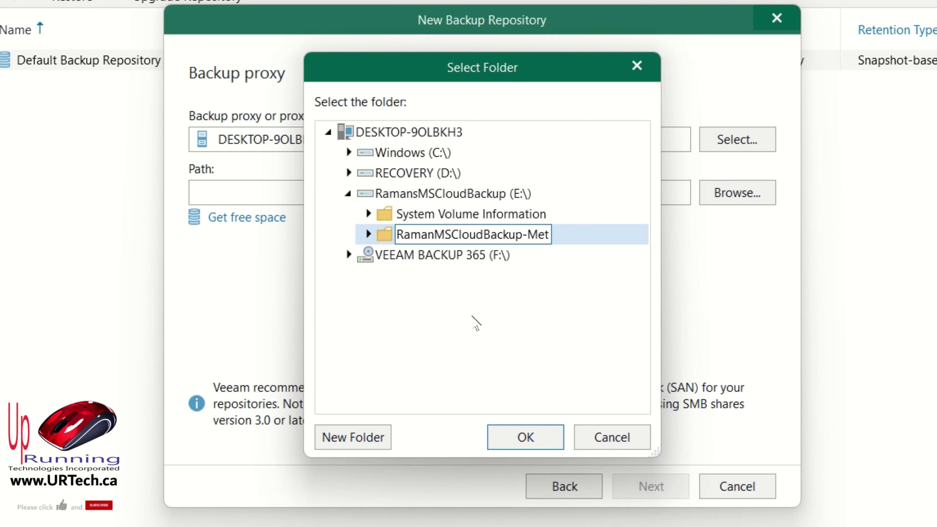
pyautogui.press('Return')
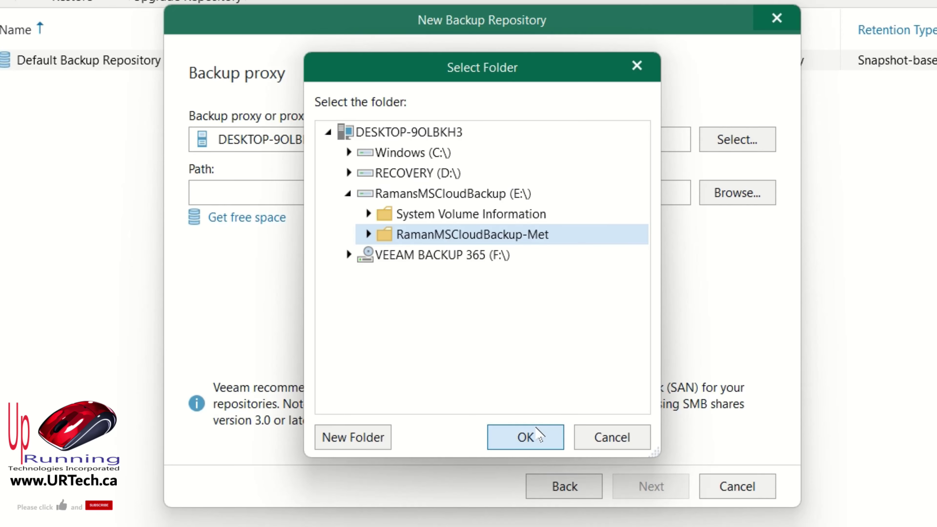
pyautogui.click(525, 437)
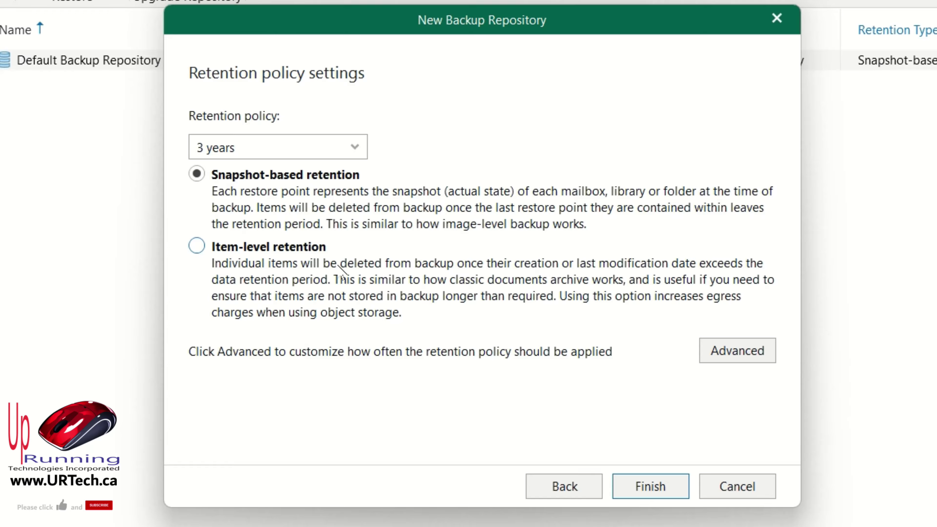
# Step: Keep the 3 years retention policy with snapshot-based retention and finish creating the repository
pyautogui.click(229, 246)
pyautogui.click(356, 151)
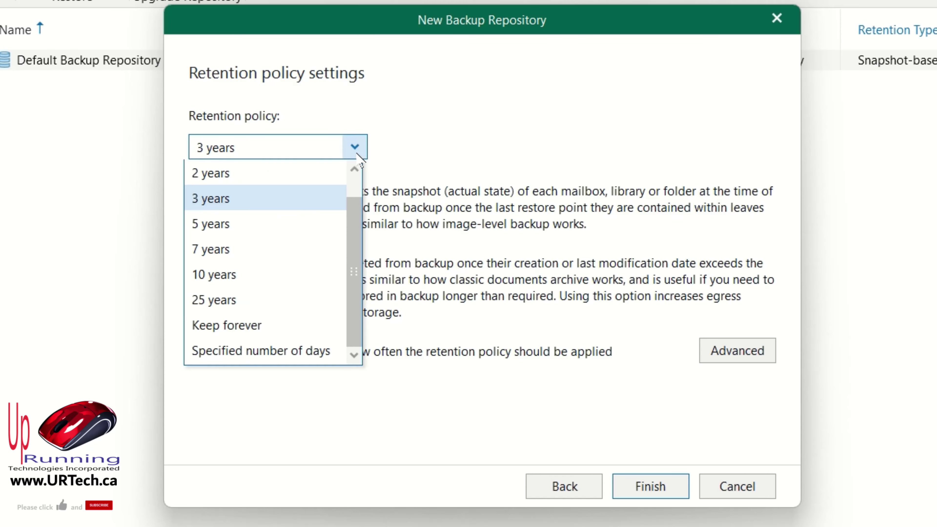
pyautogui.click(357, 154)
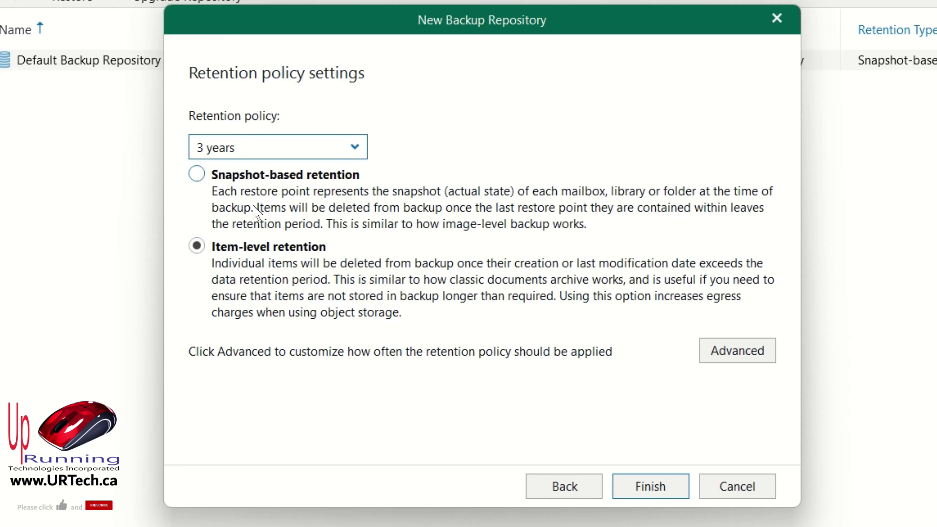
pyautogui.click(197, 174)
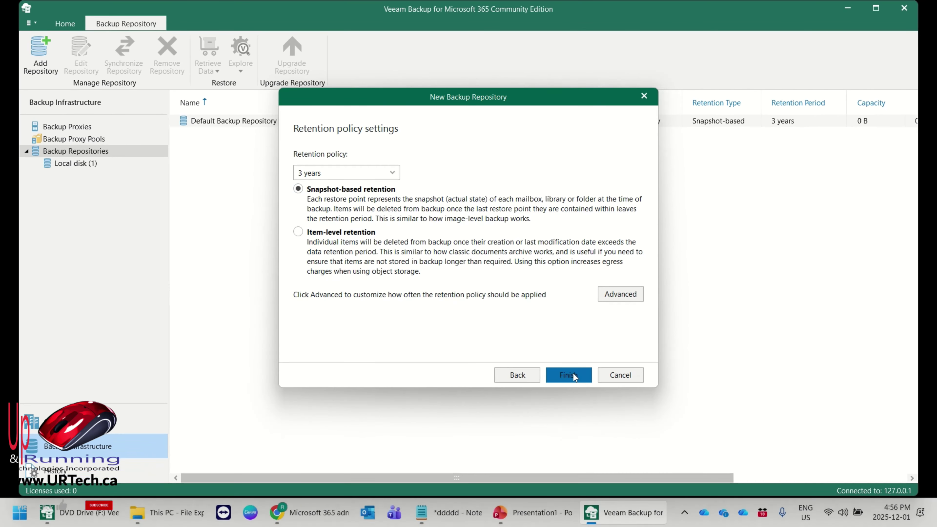
pyautogui.click(593, 407)
# Step: Start adding a Microsoft 365 organization, protecting Exchange Online, SharePoint Online and OneDrive for Business, and Microsoft Teams without Teams chats
pyautogui.click(8, 464)
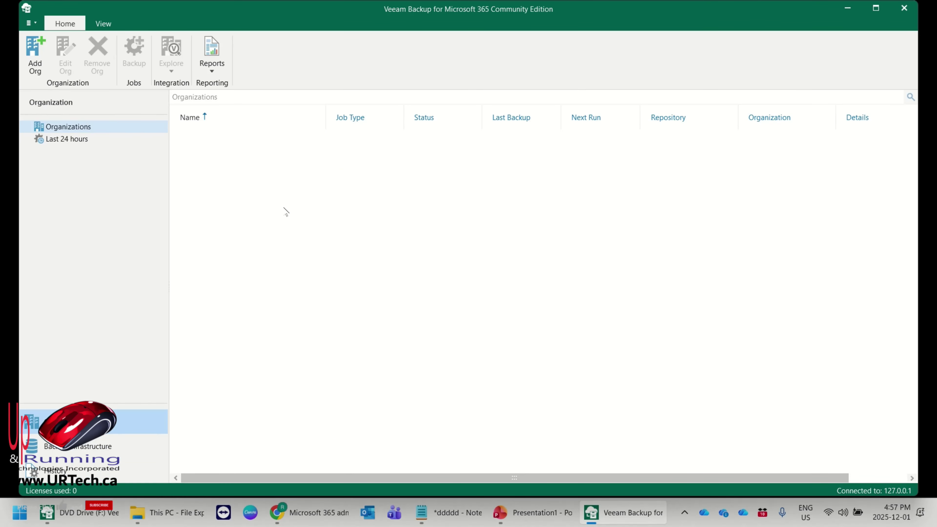
pyautogui.rightClick(100, 143)
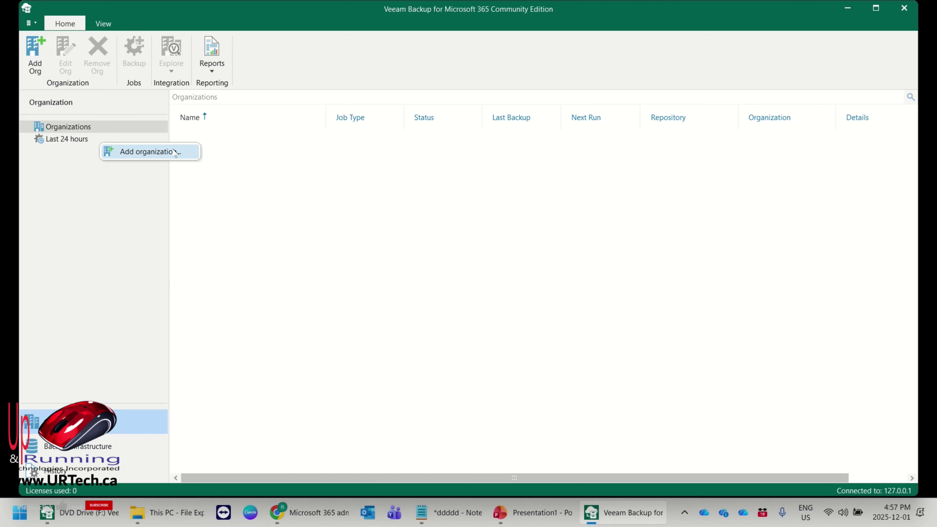
pyautogui.click(183, 154)
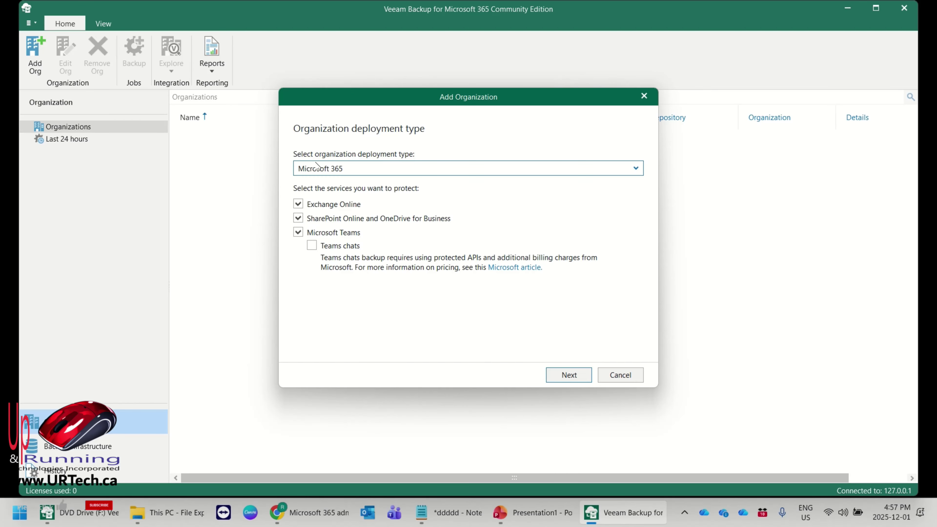
pyautogui.click(405, 169)
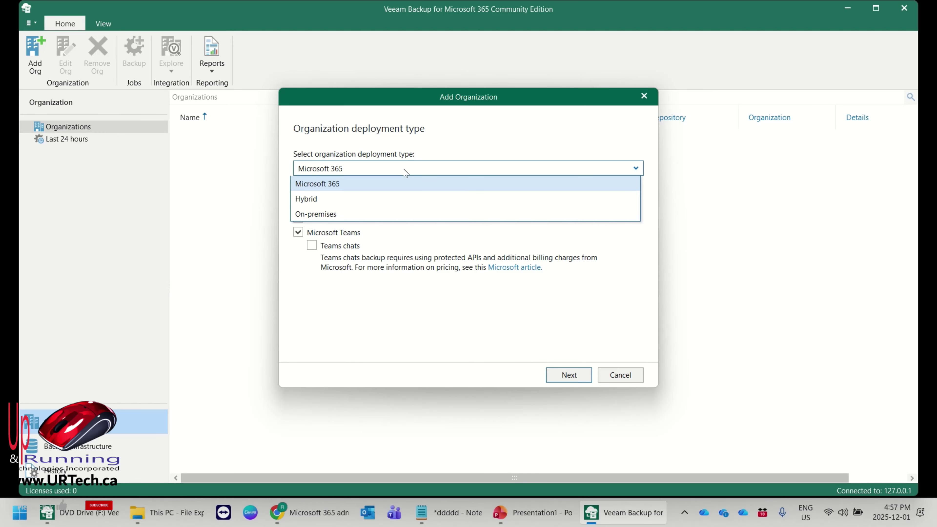
pyautogui.click(406, 170)
pyautogui.click(406, 169)
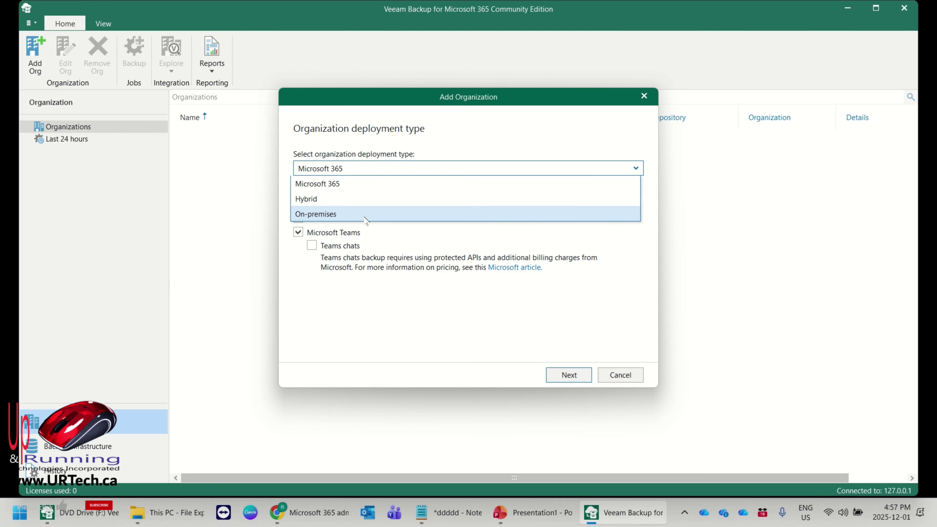
pyautogui.click(465, 144)
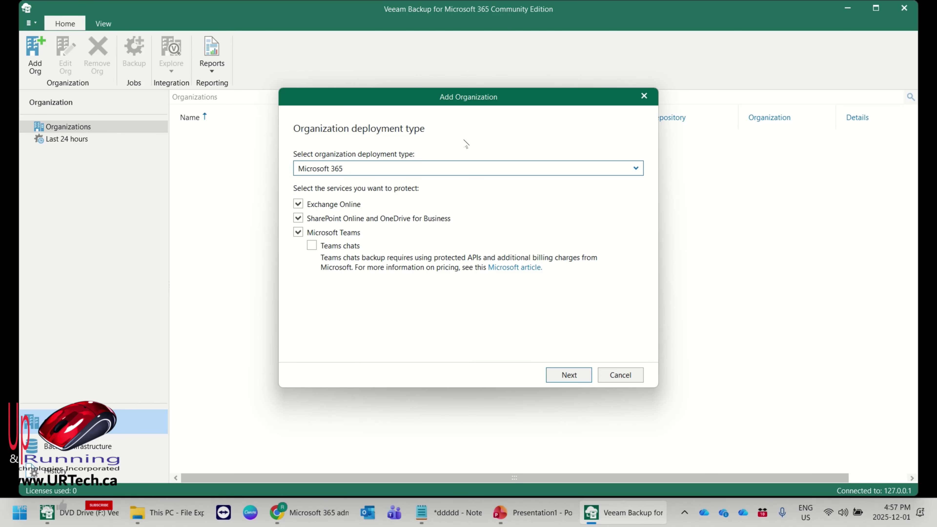
pyautogui.click(311, 246)
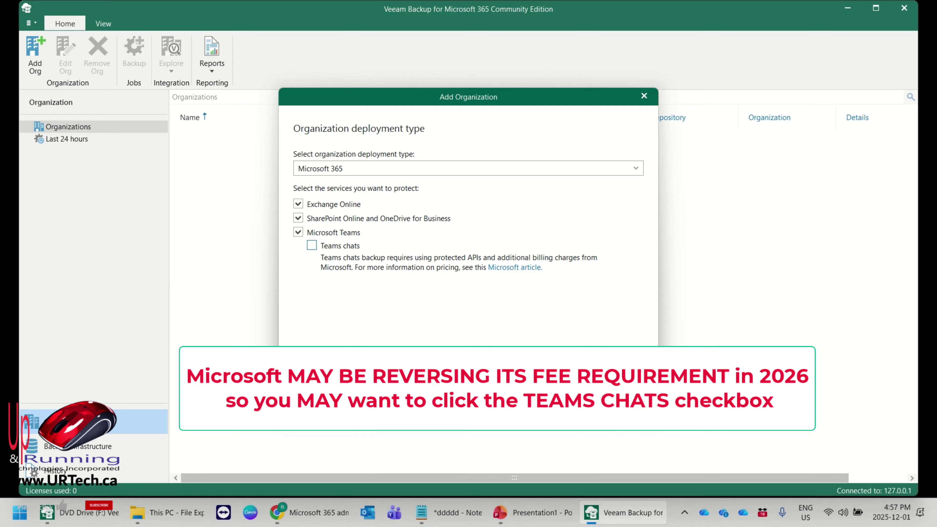
pyautogui.click(568, 374)
# Step: Use the Default region with modern authentication and choose to register a new Microsoft Entra ID application automatically
pyautogui.click(371, 170)
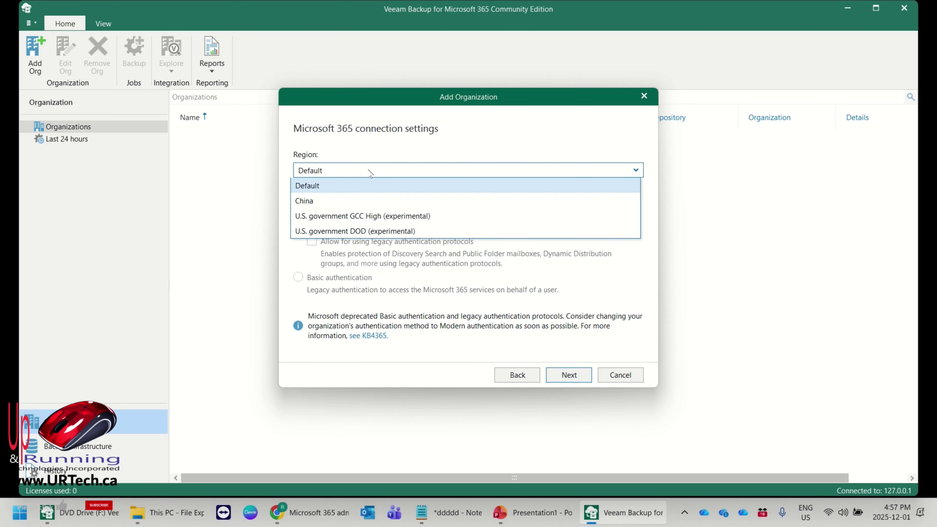
pyautogui.click(356, 185)
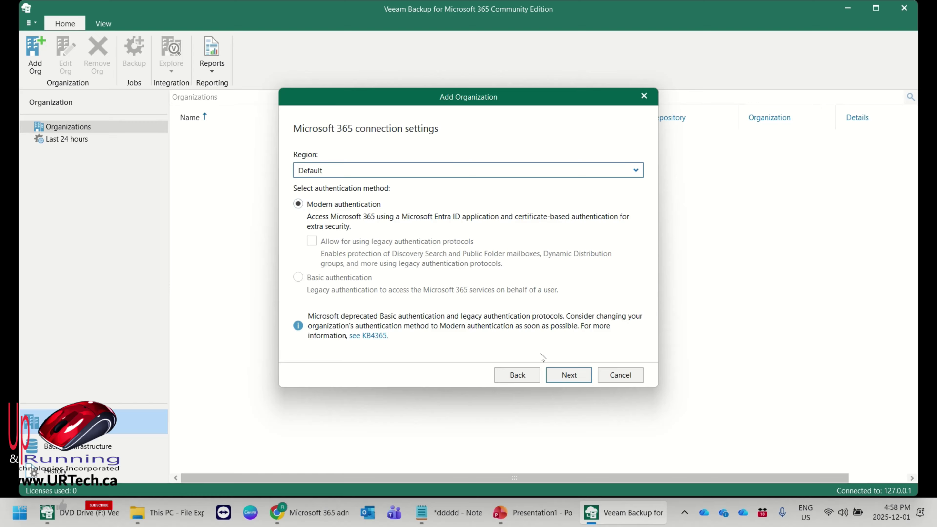
pyautogui.click(569, 375)
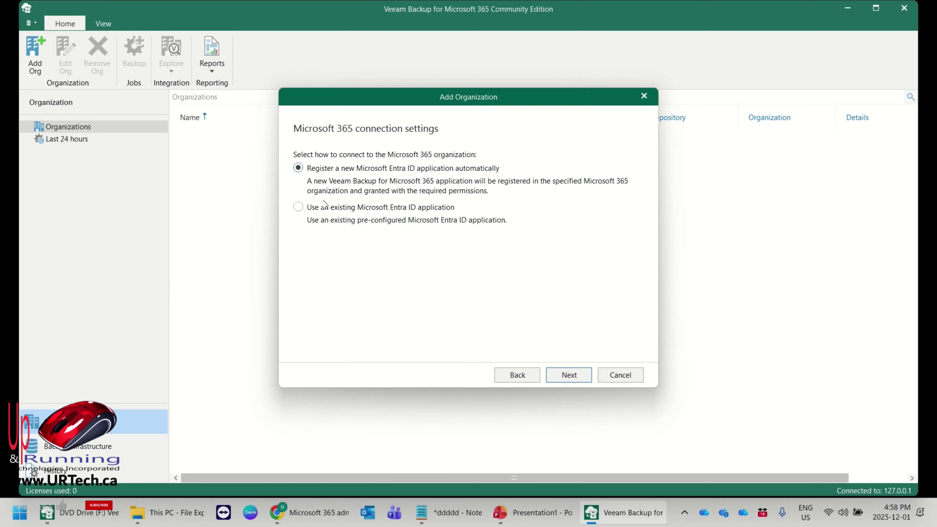
pyautogui.click(300, 207)
pyautogui.click(299, 168)
pyautogui.click(563, 373)
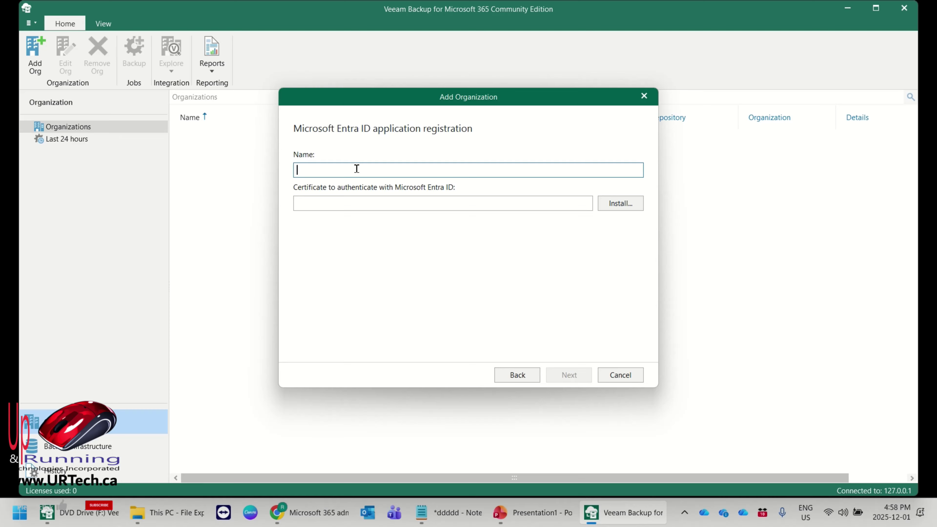
# Step: Name the Microsoft Entra ID application RamanMSCloudBackup-Met and generate a new self-signed certificate with the default friendly name for it
pyautogui.write('RamanMSCloudBackup')
pyautogui.write('-Met')
pyautogui.click(617, 205)
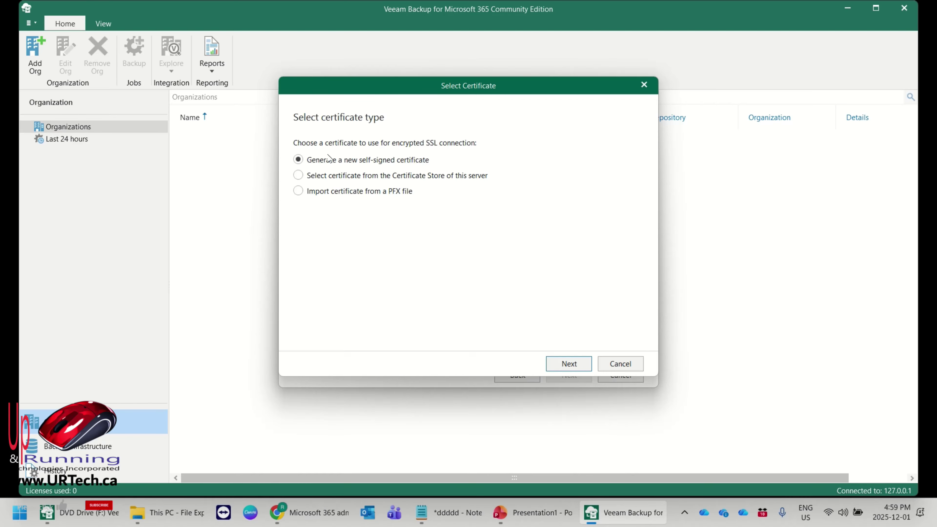
pyautogui.click(298, 160)
pyautogui.click(579, 362)
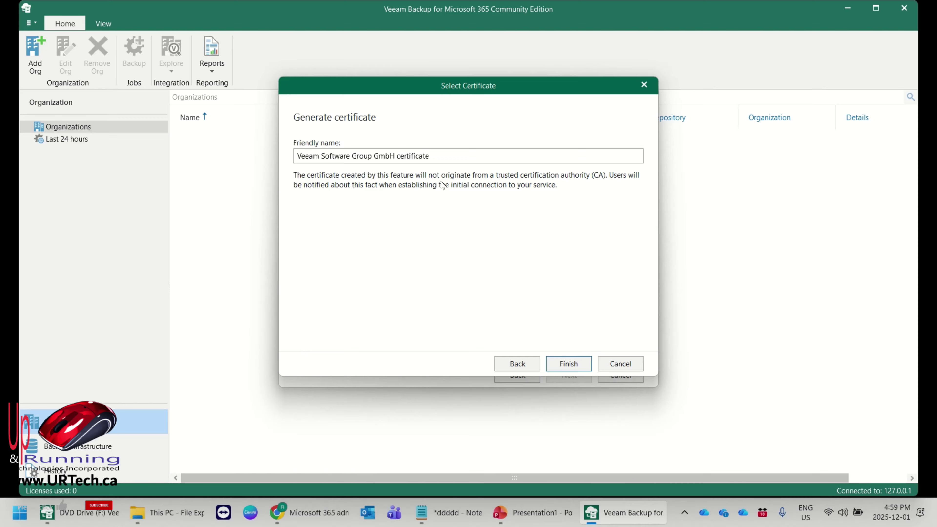
pyautogui.click(558, 364)
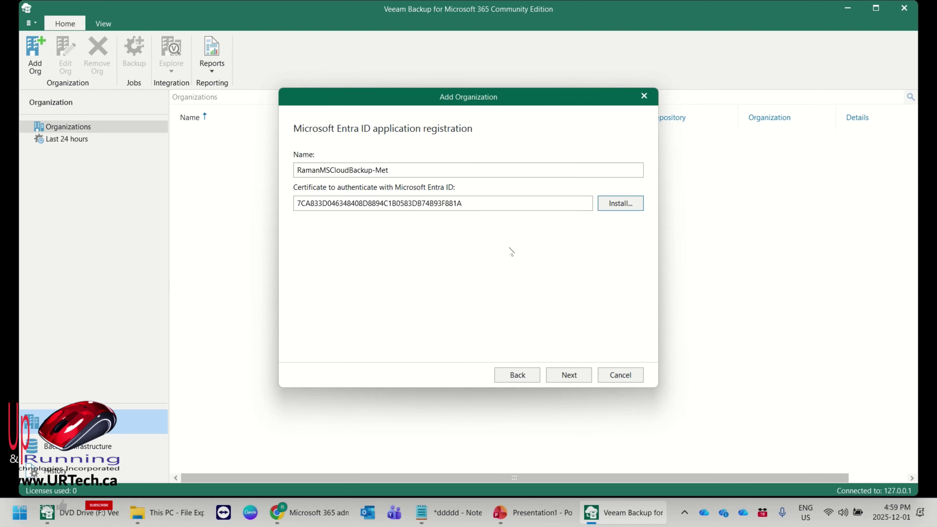
pyautogui.click(566, 375)
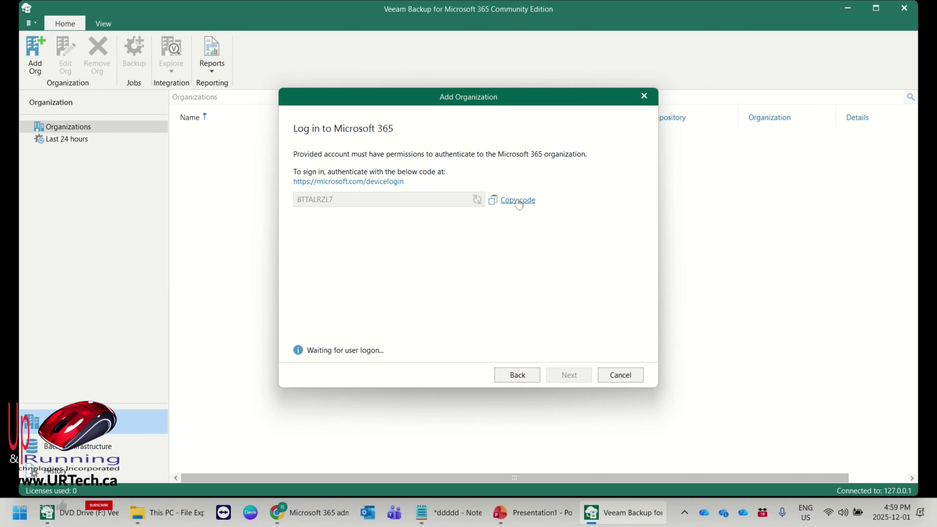
# Step: Authenticate to Microsoft 365 on the device login page with the verification code and existing account, and finish adding the organization
pyautogui.click(379, 181)
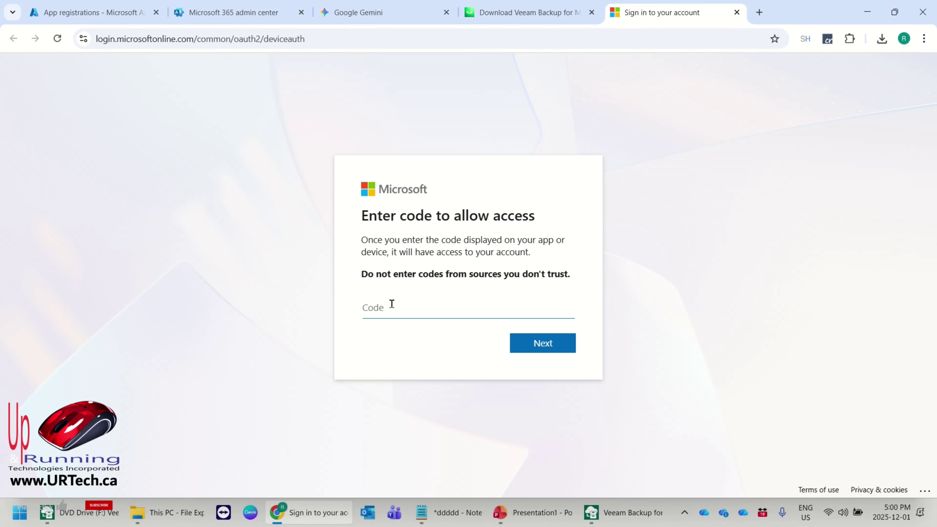
pyautogui.write('BTTALRZL7')
pyautogui.click(536, 347)
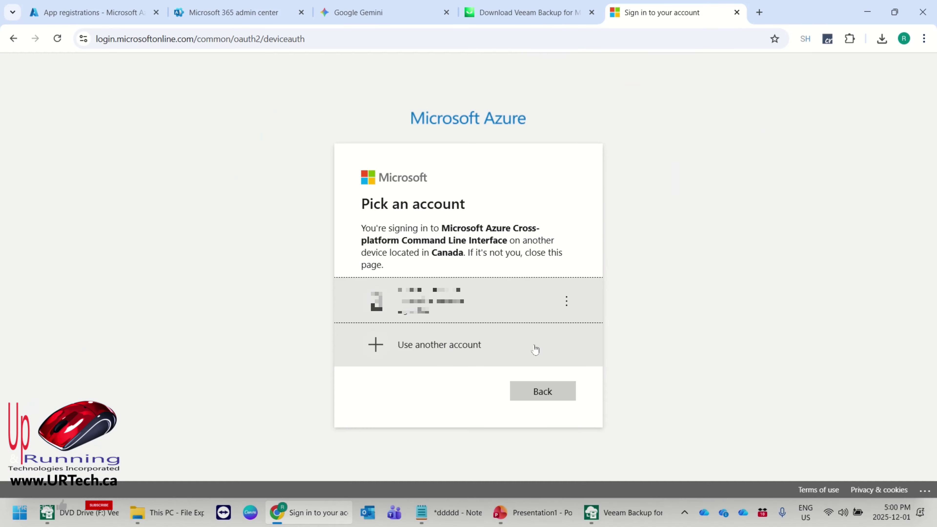
pyautogui.click(494, 318)
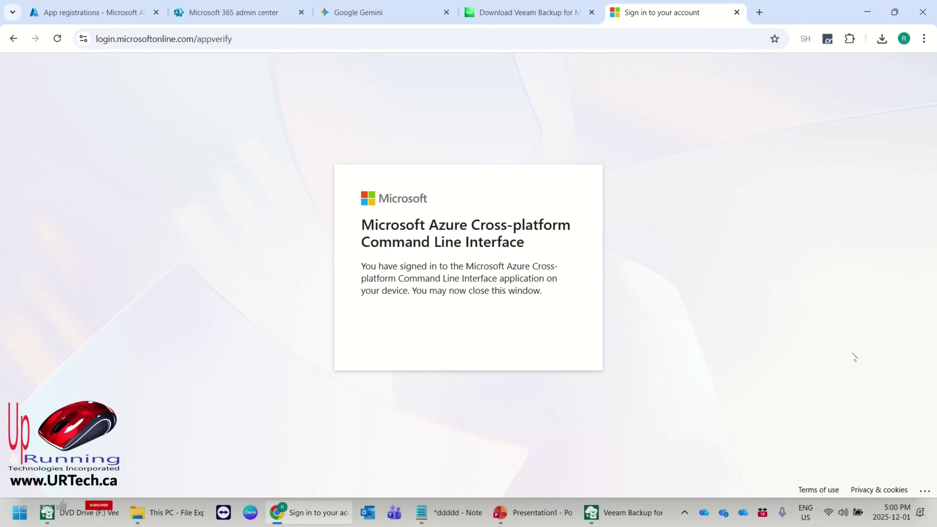
pyautogui.click(623, 518)
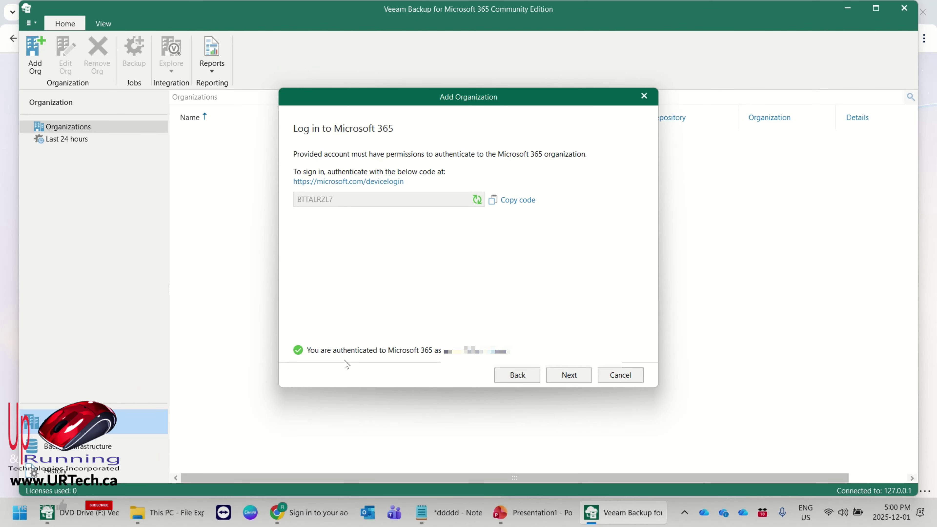
pyautogui.click(575, 377)
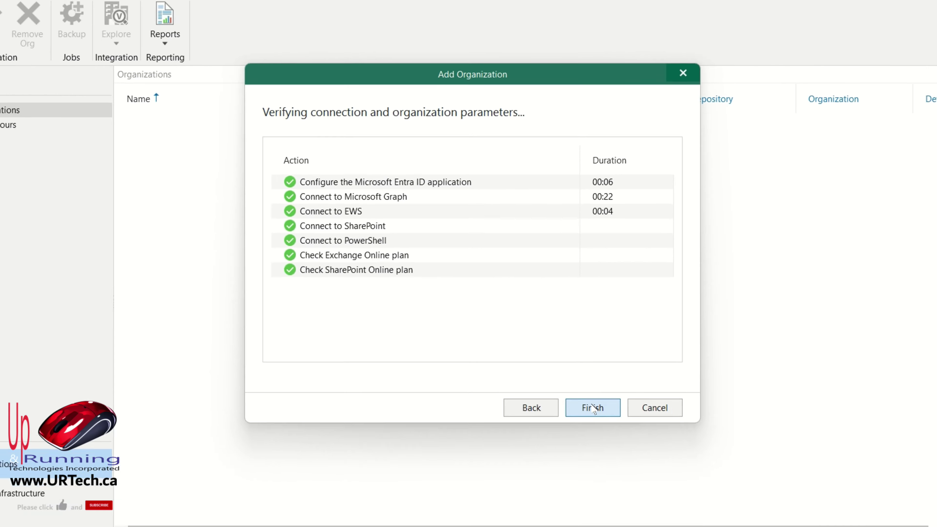
pyautogui.click(662, 492)
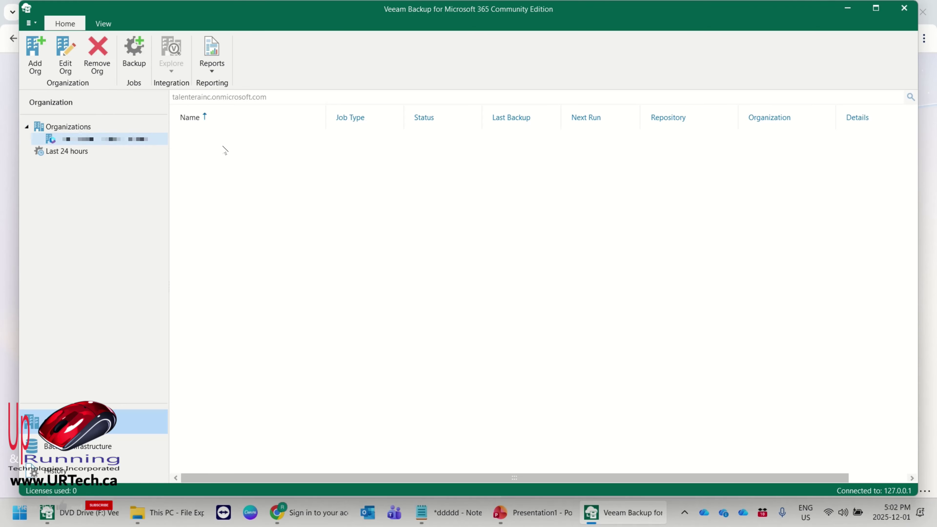
# Step: Create a backup job for the added organization and name it Raman-MSCloudBackup-Met
pyautogui.rightClick(225, 150)
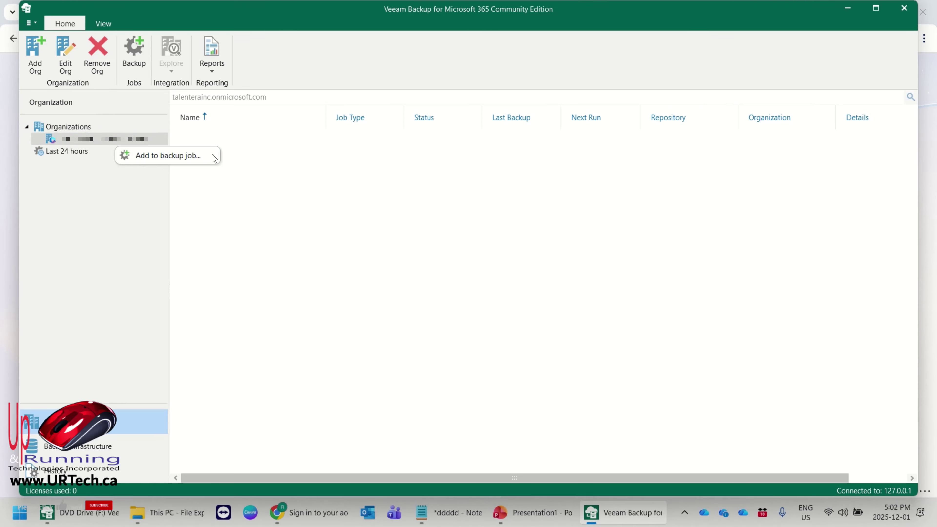
pyautogui.click(167, 156)
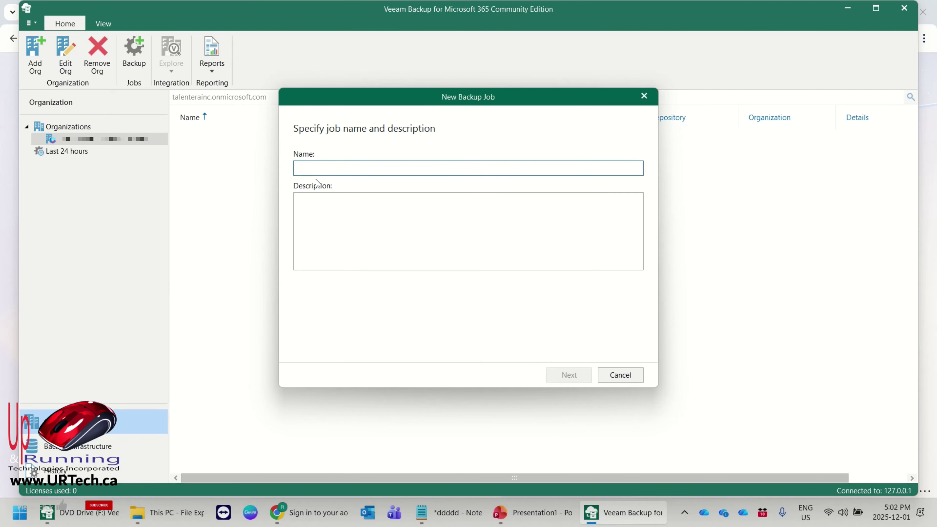
pyautogui.write('Raman-MSCloud')
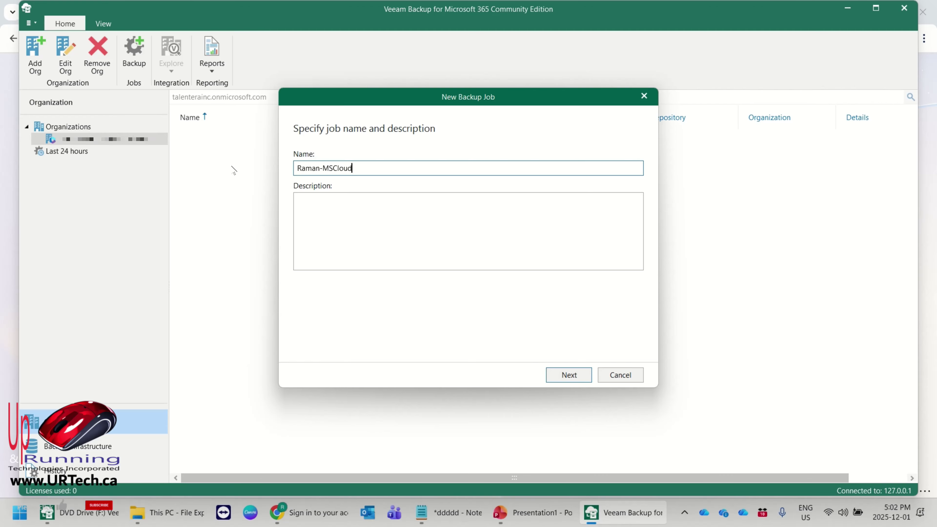
pyautogui.write('Backup-Mel')
pyautogui.click(579, 376)
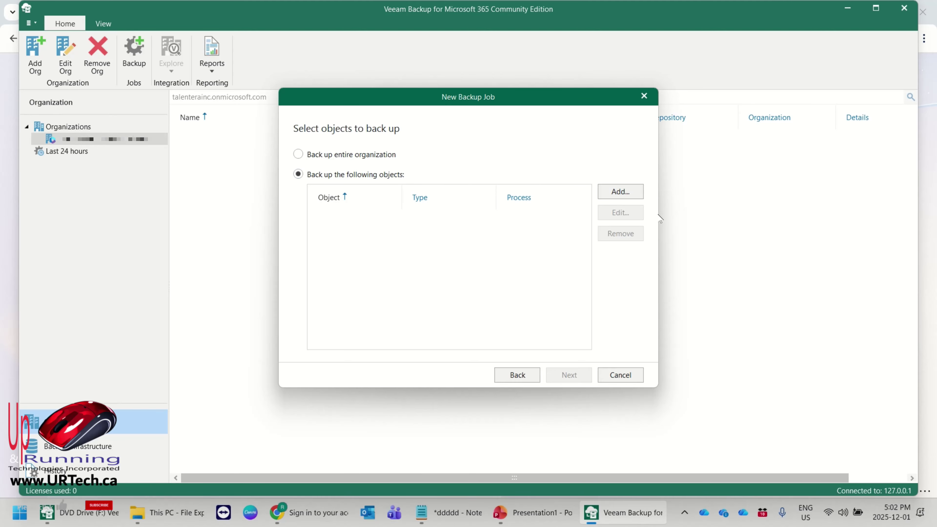
pyautogui.click(631, 196)
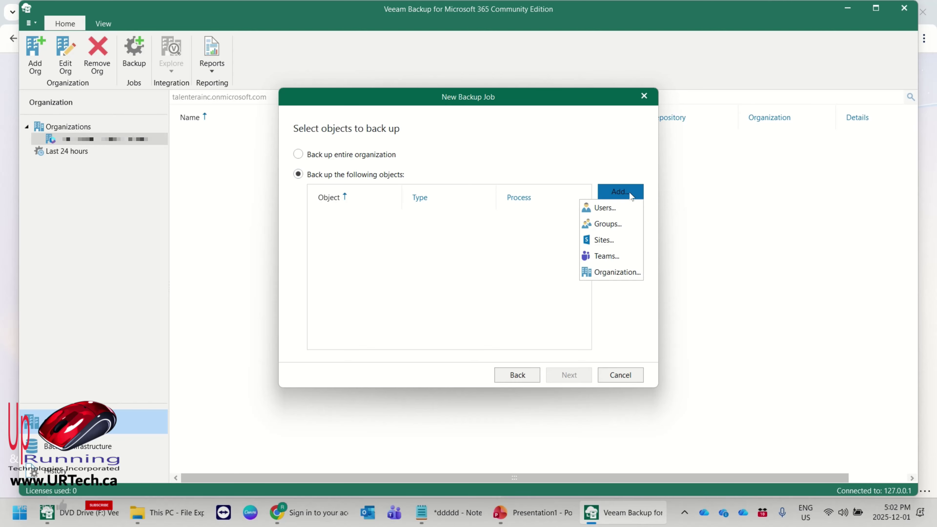
pyautogui.click(618, 210)
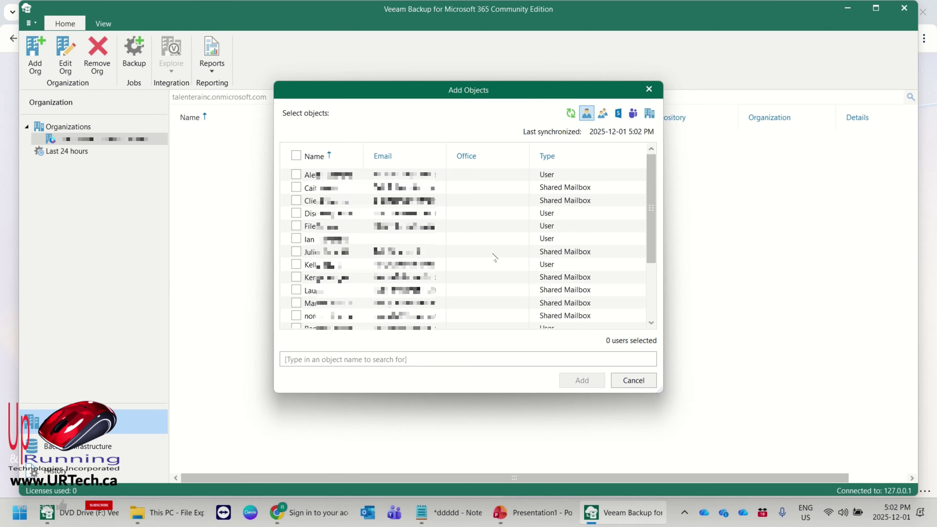
pyautogui.press('Escape')
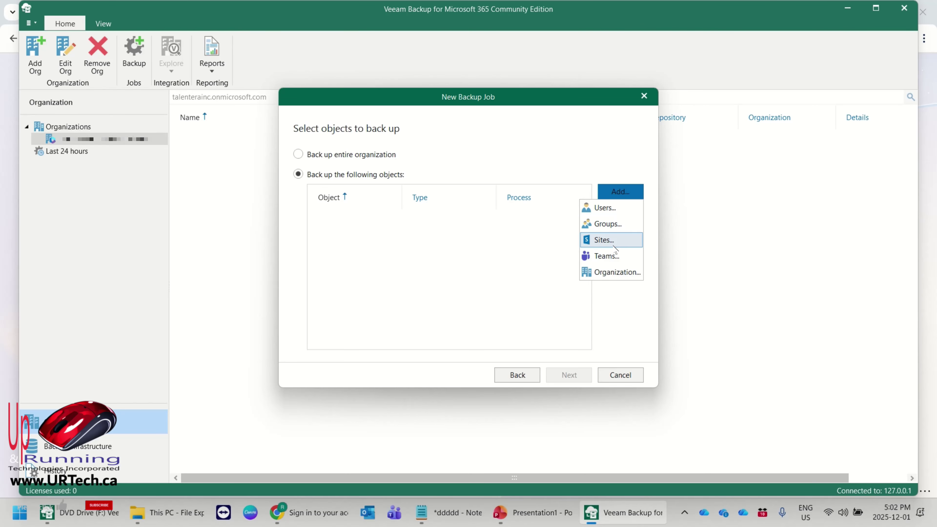
pyautogui.click(617, 273)
# Step: Set the backup job to back up the entire organization and continue to the exclusions
pyautogui.click(298, 154)
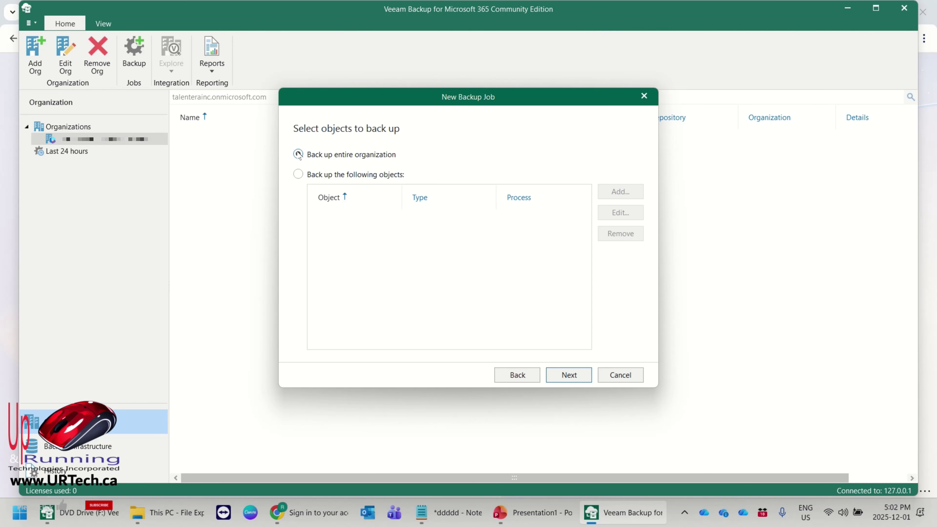
pyautogui.click(568, 374)
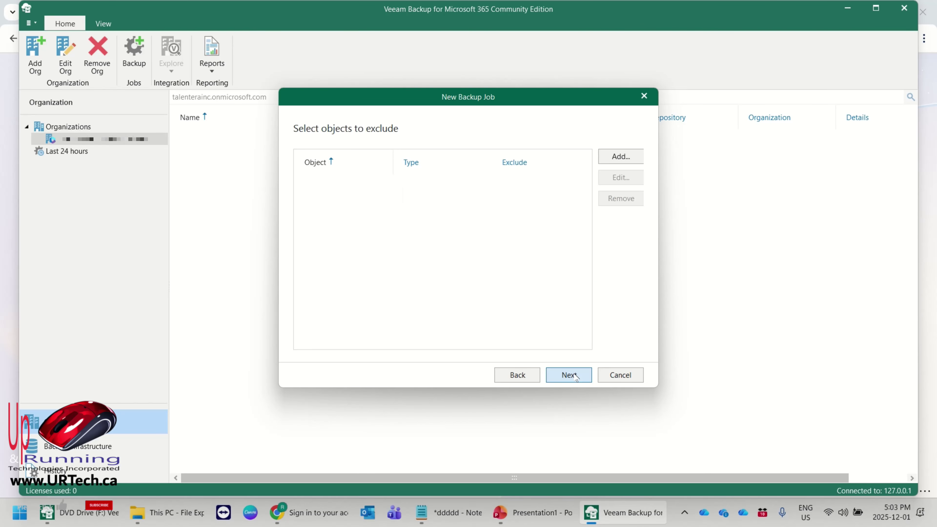
pyautogui.click(622, 158)
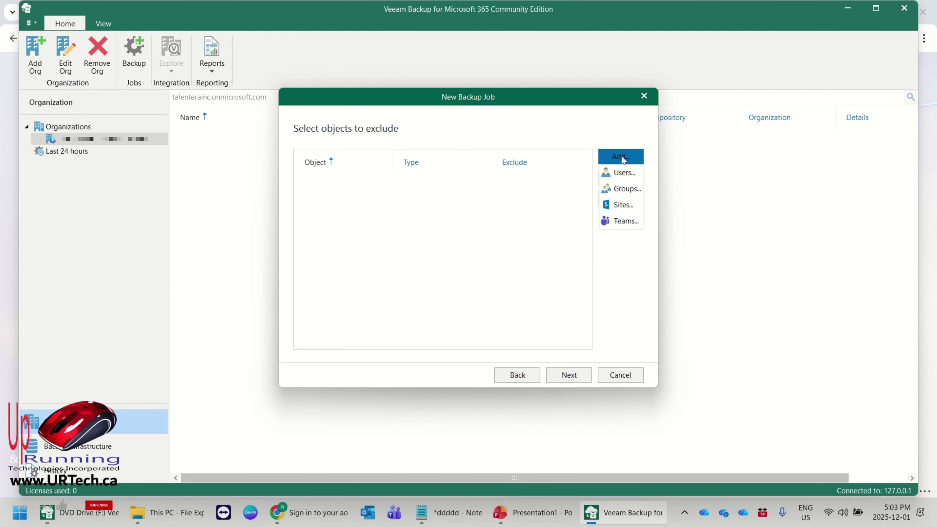
pyautogui.click(624, 174)
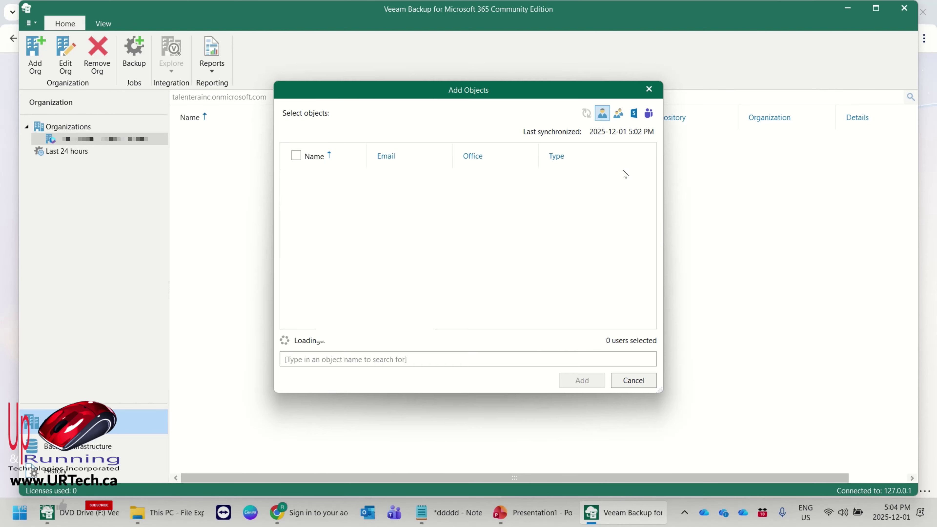
pyautogui.click(640, 382)
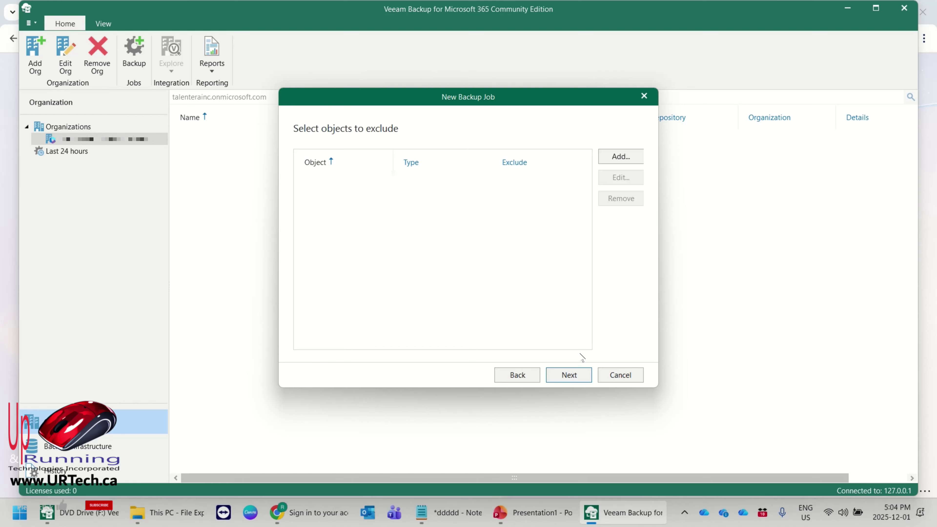
# Step: Leave the job's exclusion list empty and open the selection of its backup repository
pyautogui.click(570, 377)
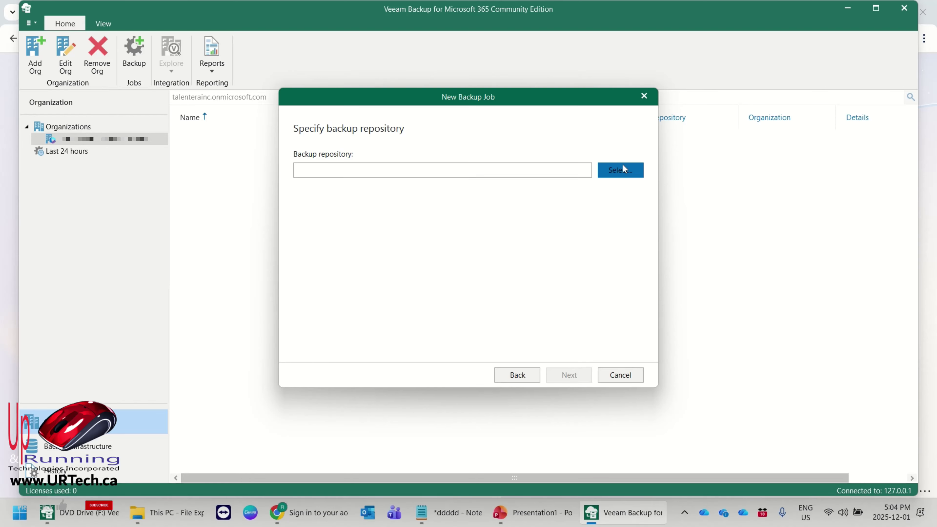
pyautogui.click(624, 169)
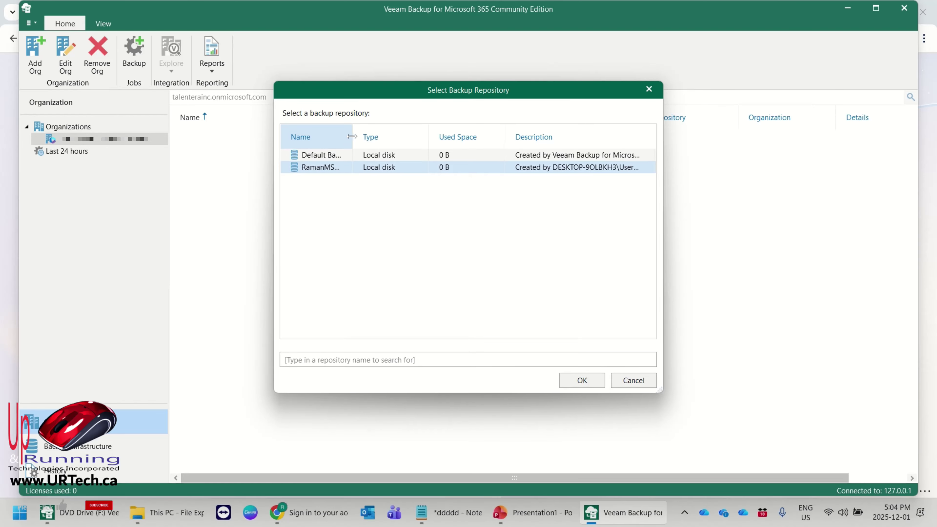
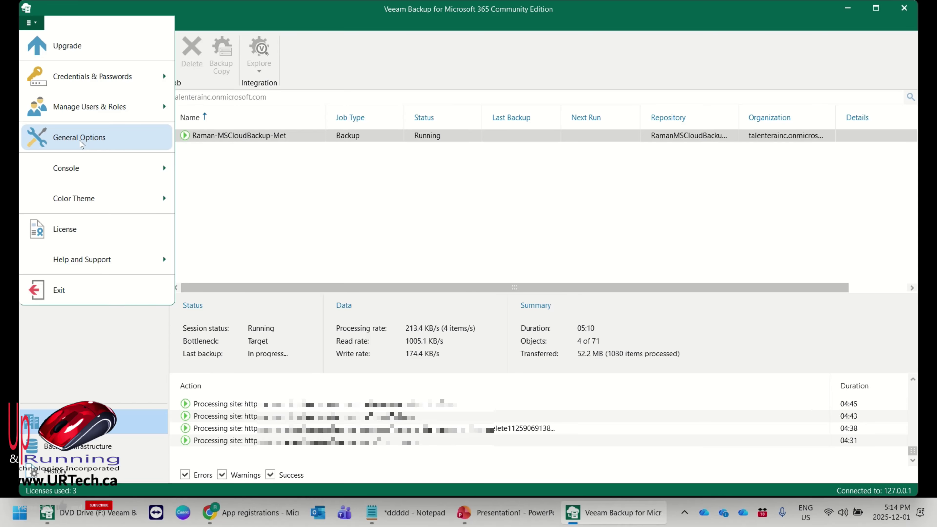
# Step: Review the general options for excluded mailbox folders and automatic updates
pyautogui.click(82, 143)
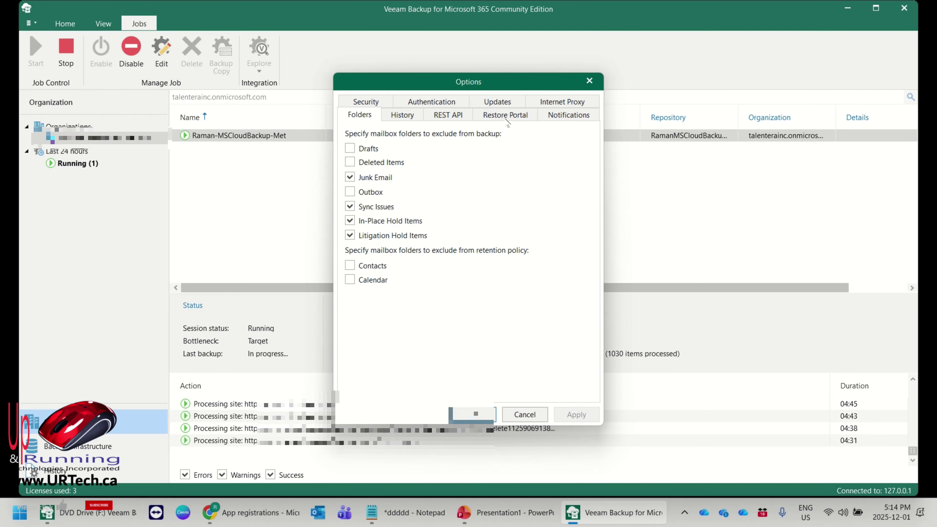
pyautogui.click(498, 102)
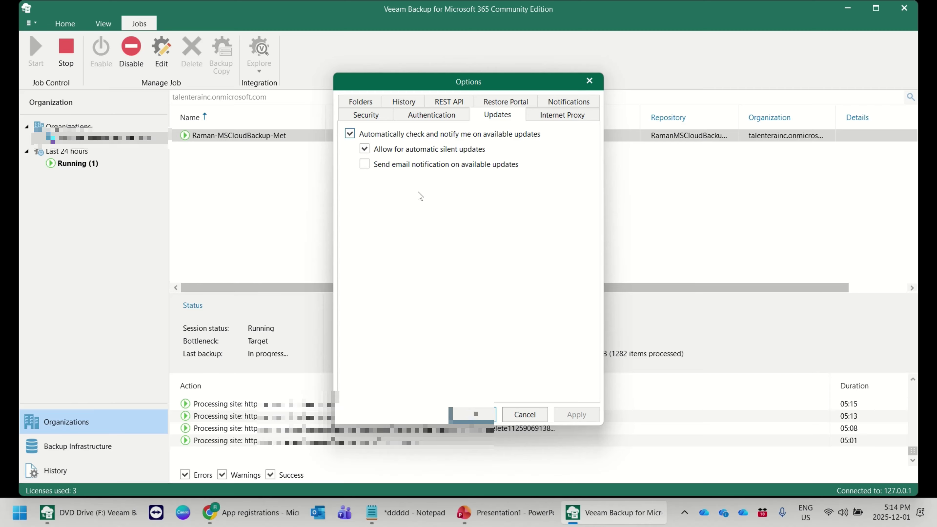
pyautogui.click(474, 414)
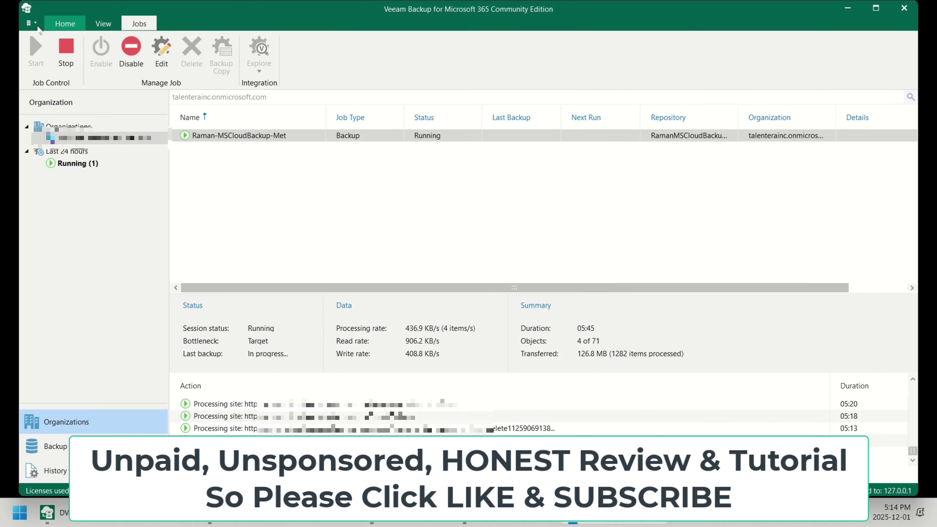
# Step: Check the type and user allowance of the installed license
pyautogui.click(31, 23)
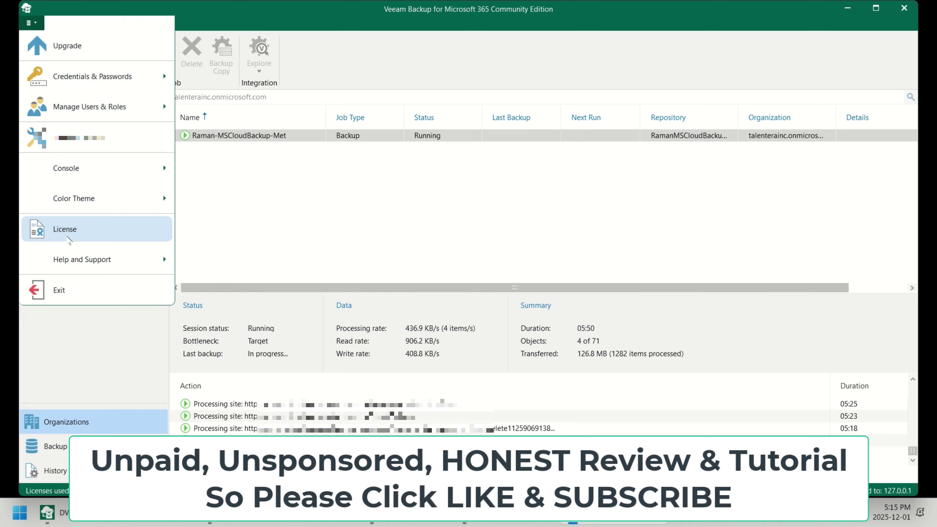
pyautogui.click(85, 238)
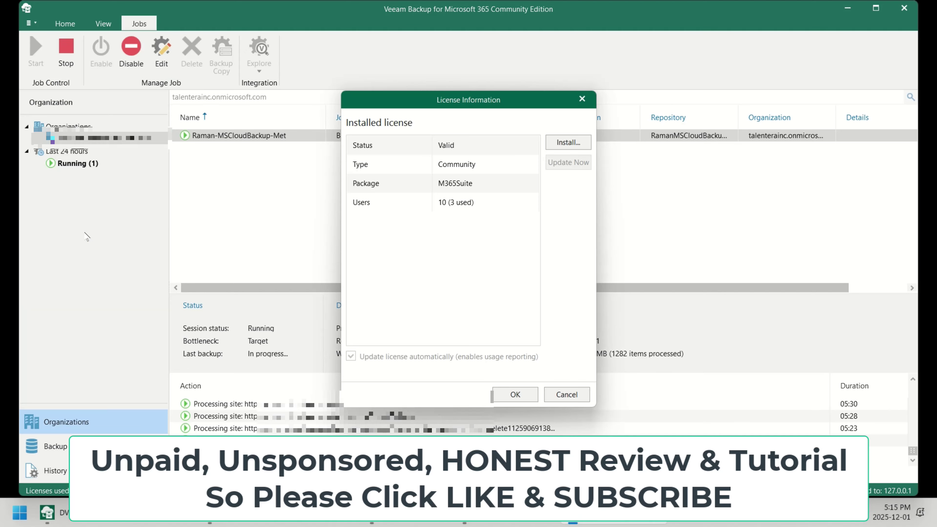
pyautogui.click(455, 167)
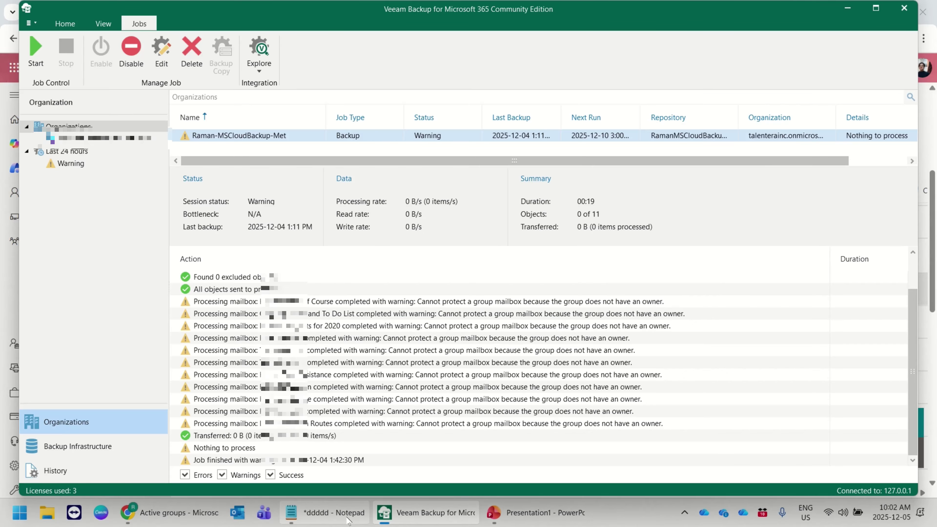
# Step: Switch to the Microsoft 365 admin center, open the Highwood Golf Course team and start adding owners to it
pyautogui.click(173, 513)
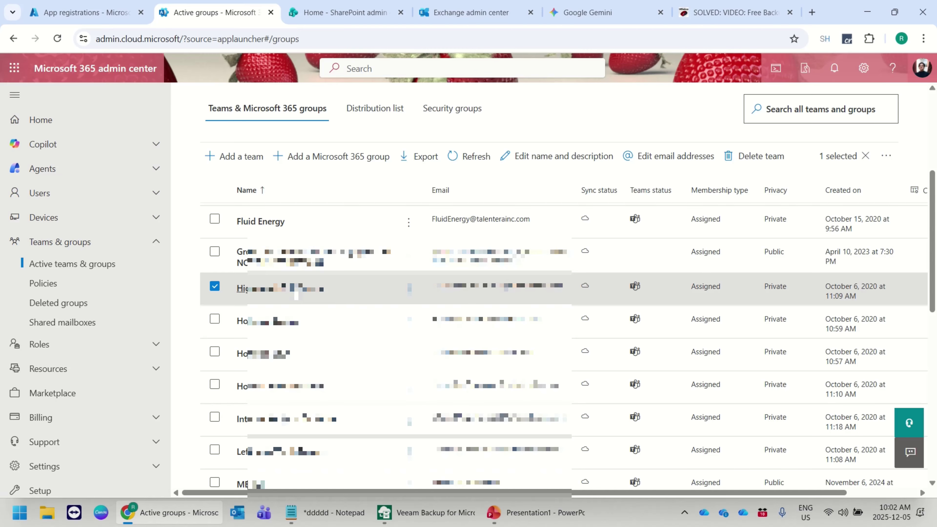
pyautogui.click(296, 293)
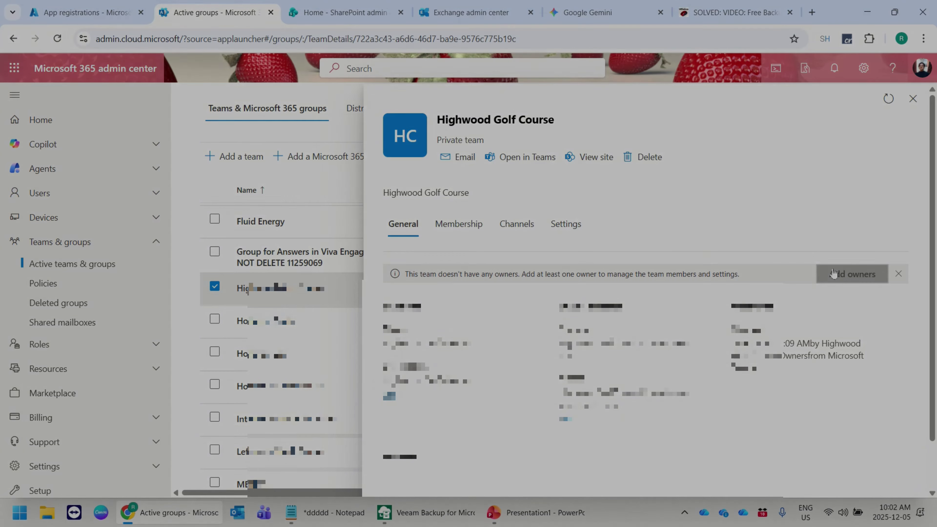
pyautogui.click(833, 273)
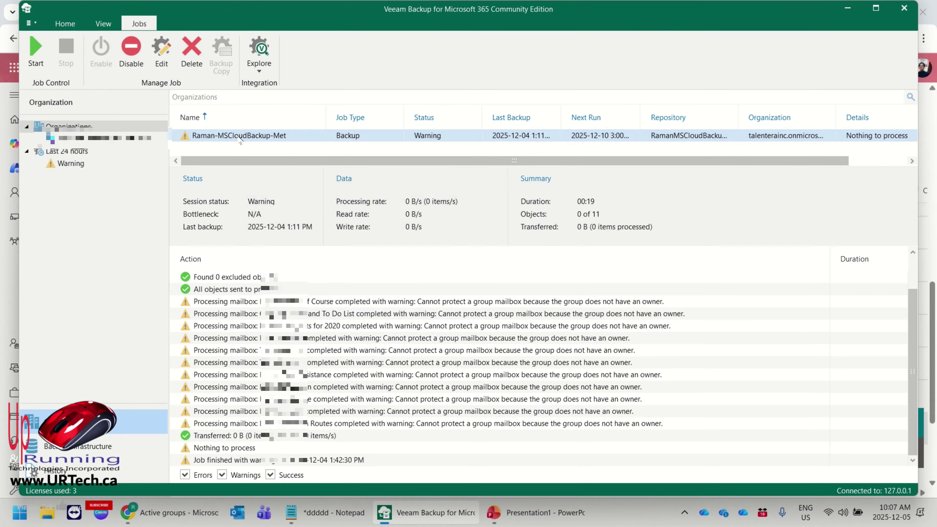
# Step: Try to open the backup job's OneDrive data in Veeam Explorer using the latest available state
pyautogui.rightClick(239, 140)
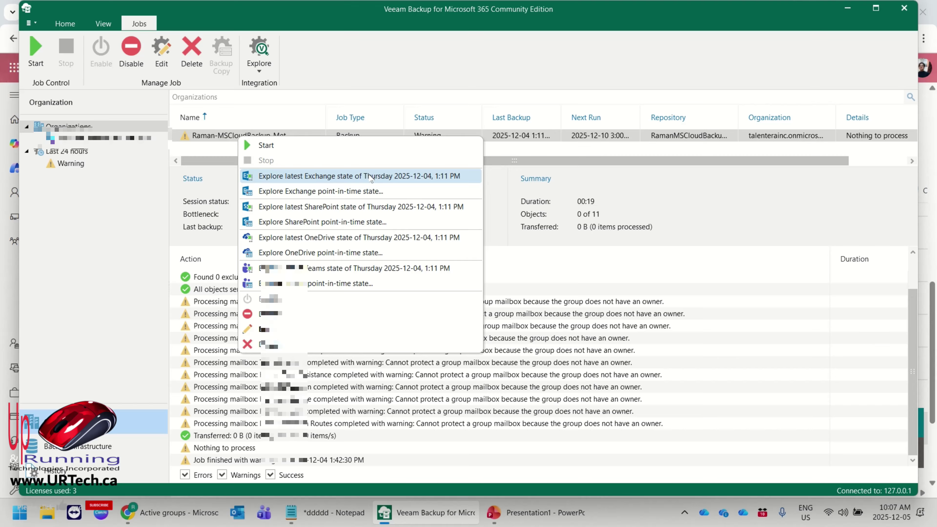
pyautogui.click(351, 254)
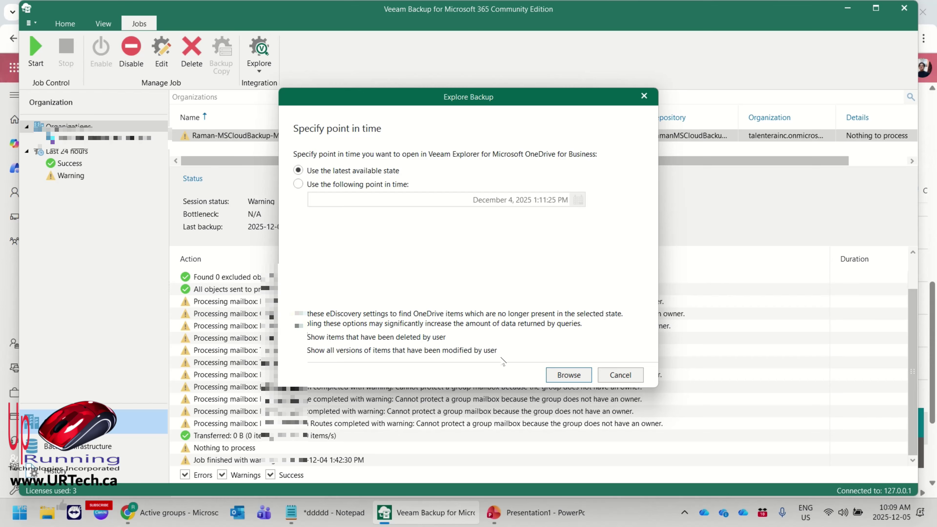
pyautogui.click(560, 374)
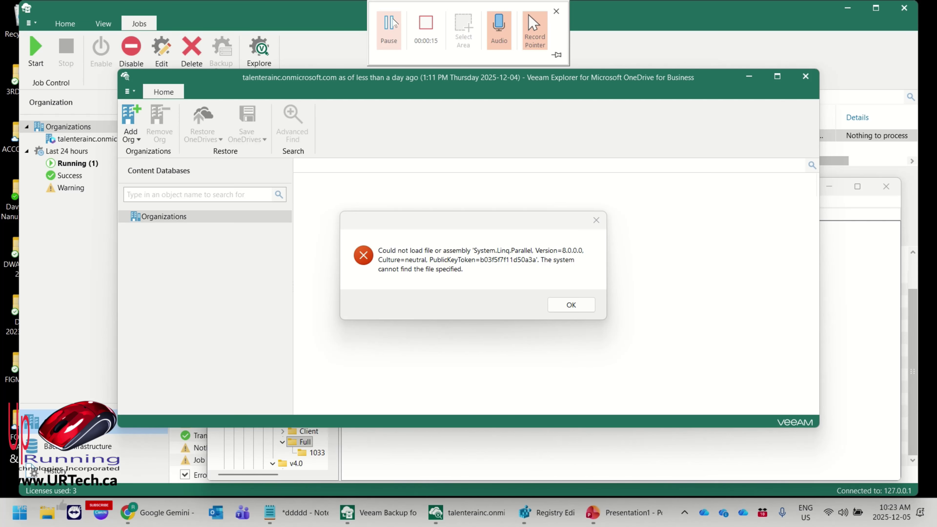
# Step: Switch to Registry Editor and check the Version value under NET Framework Setup\NDP\v4\Full
pyautogui.click(539, 518)
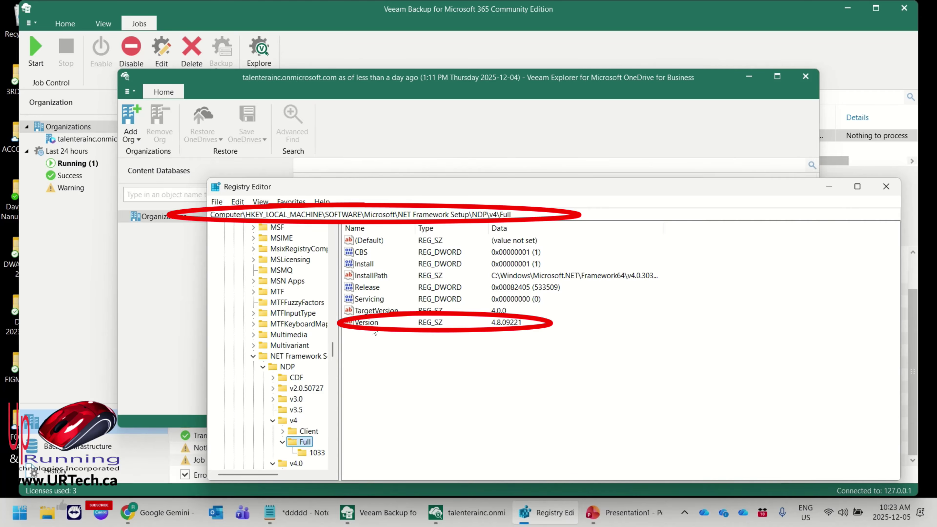
pyautogui.click(372, 325)
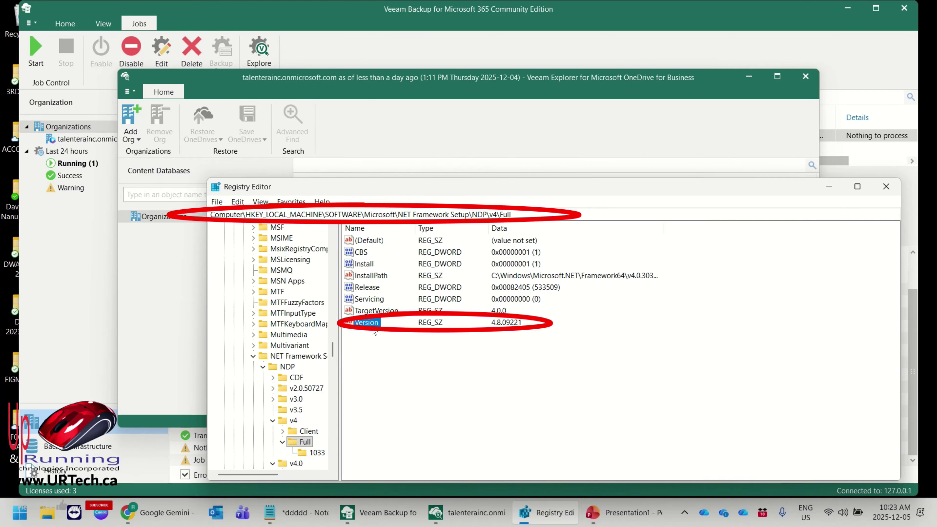
pyautogui.click(827, 192)
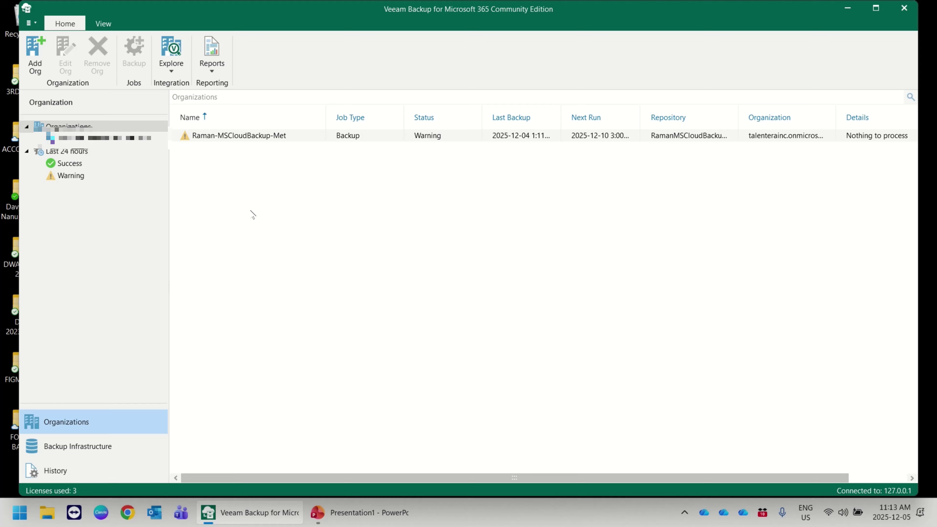
# Step: Explore the backup job's OneDrive point-in-time state and expand the organization's backed-up content
pyautogui.rightClick(239, 135)
pyautogui.click(240, 138)
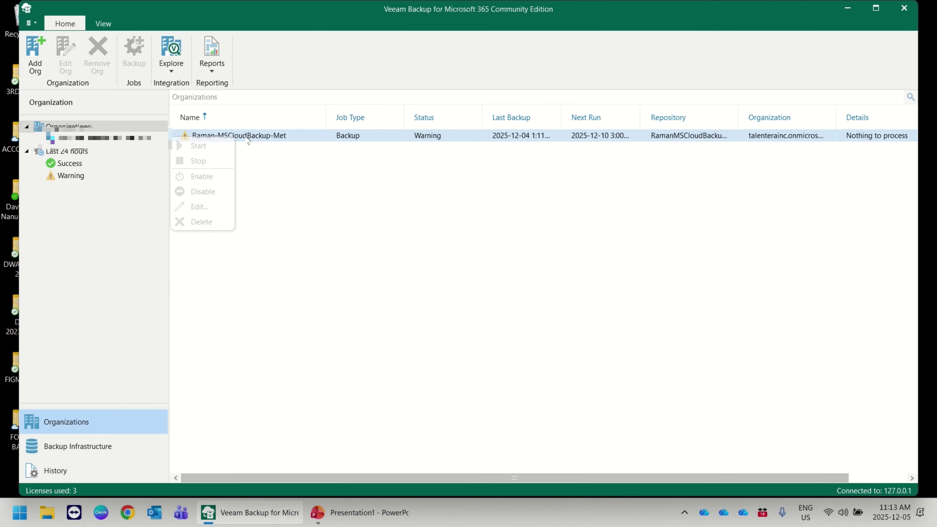
pyautogui.rightClick(230, 133)
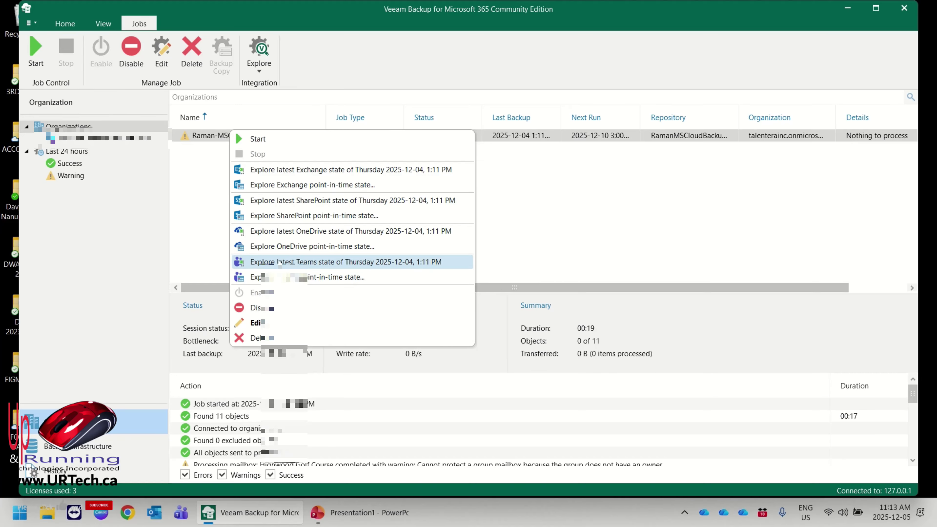
pyautogui.click(287, 249)
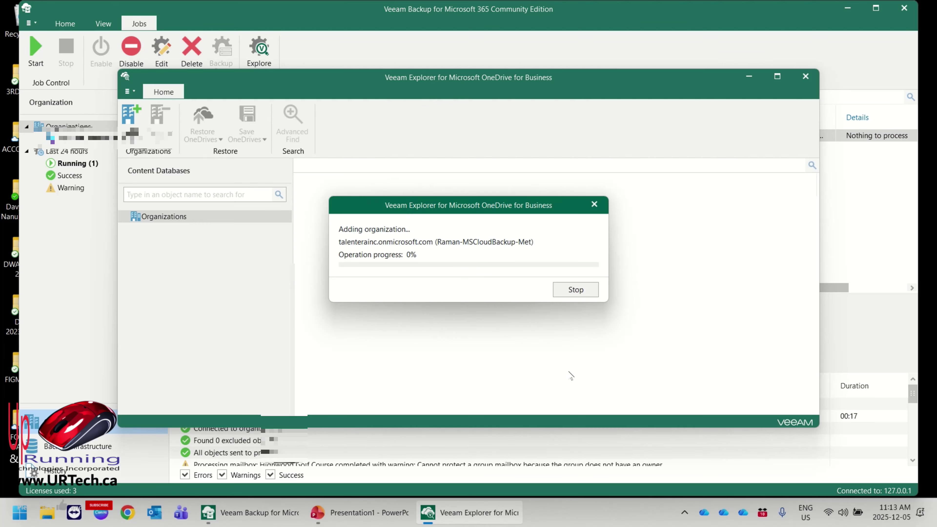
pyautogui.click(150, 241)
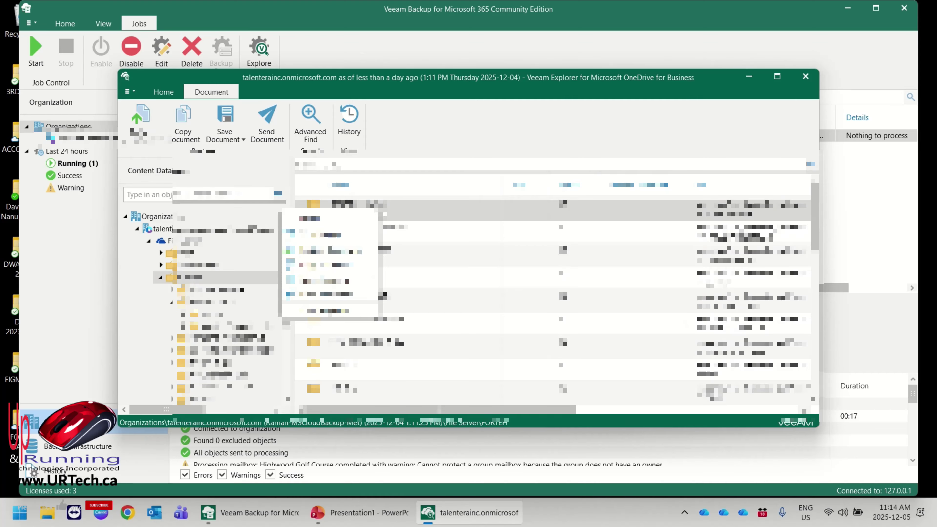
# Step: Save the selected folder from the OneDrive backup to the local Downloads folder and close Veeam Explorer
pyautogui.moveTo(325, 251)
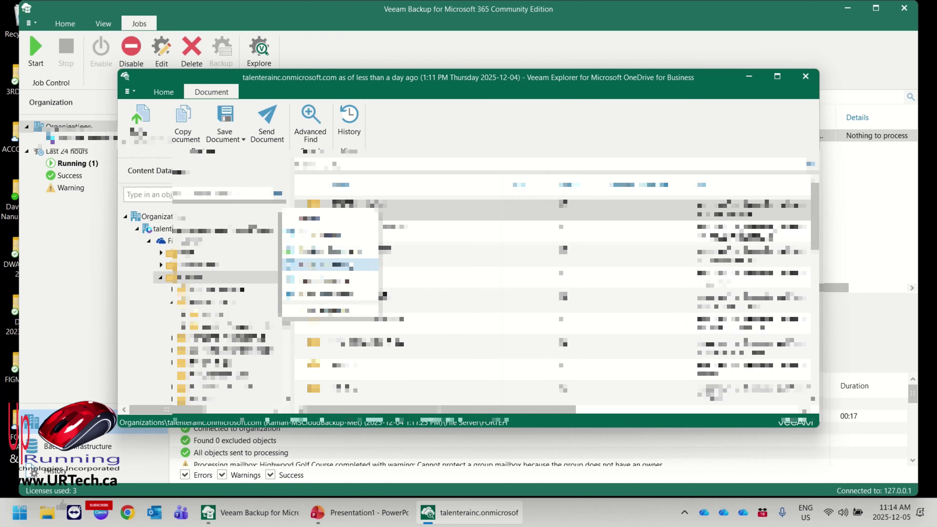
pyautogui.moveTo(324, 281)
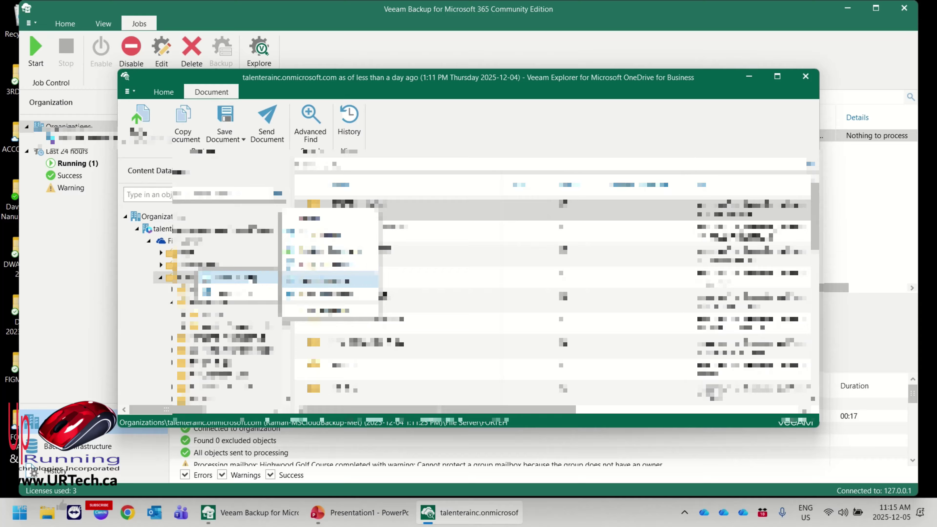
pyautogui.click(243, 277)
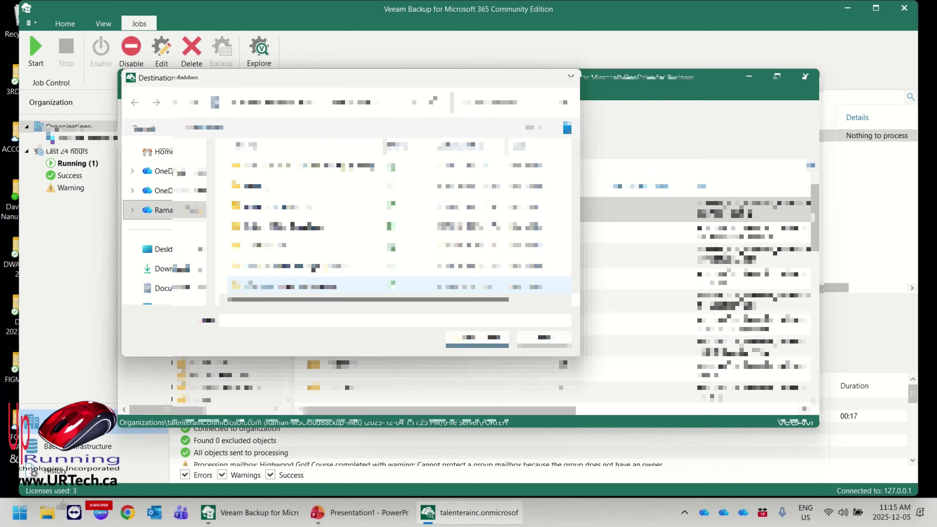
pyautogui.click(175, 268)
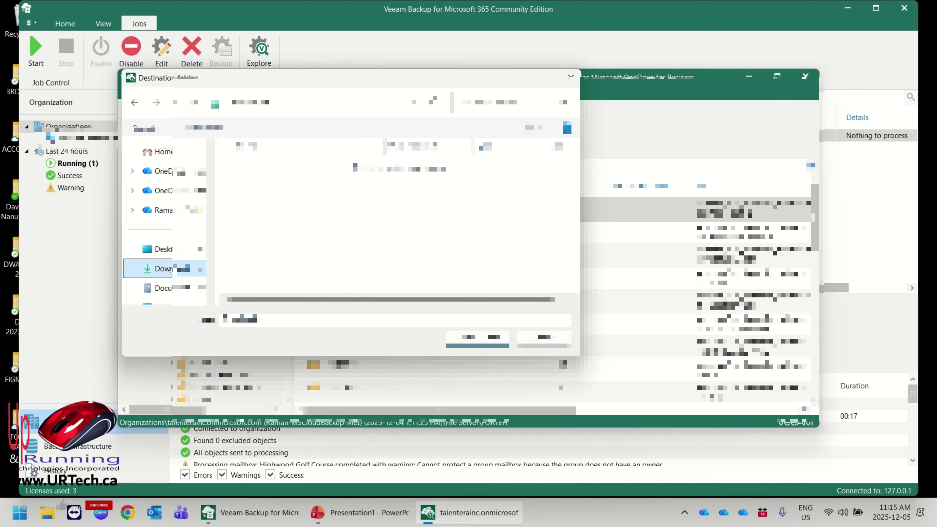
pyautogui.click(477, 338)
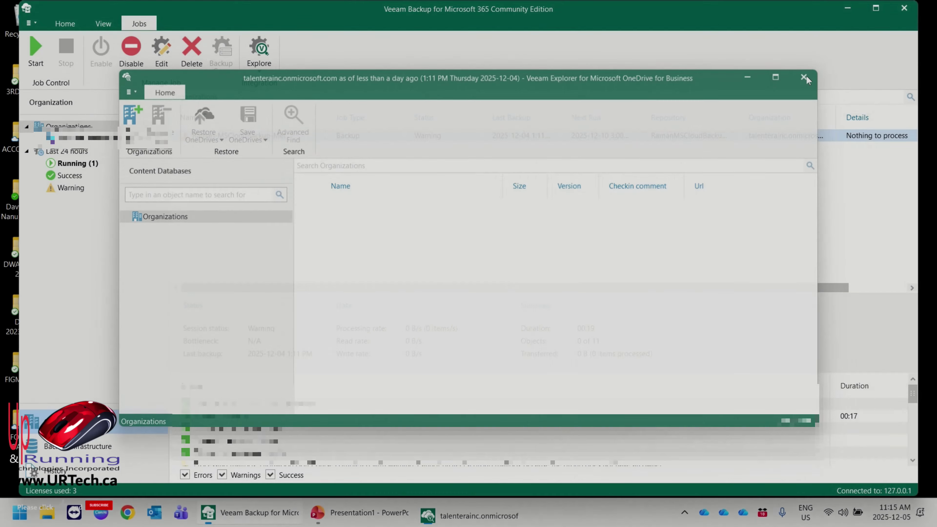
pyautogui.click(804, 77)
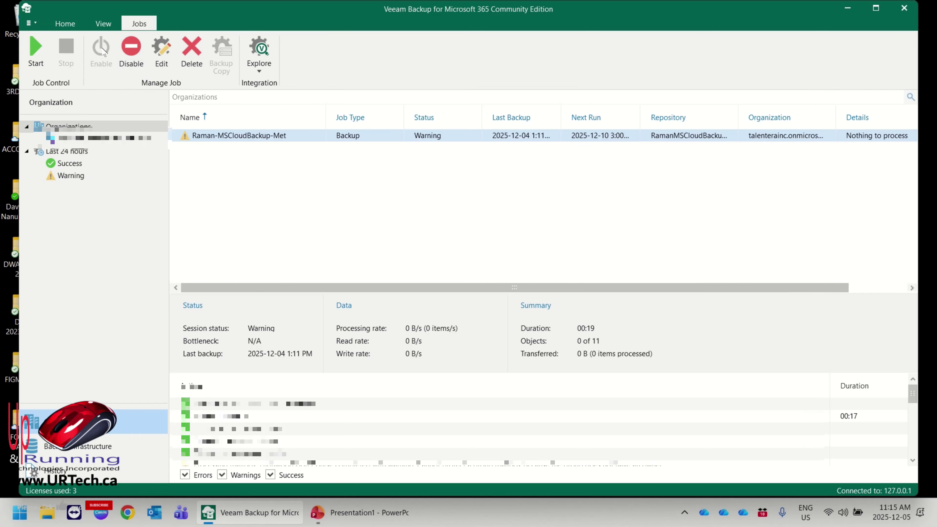
# Step: Edit the backup job so its automatic daily run is scheduled for Workdays, and save the job
pyautogui.rightClick(218, 136)
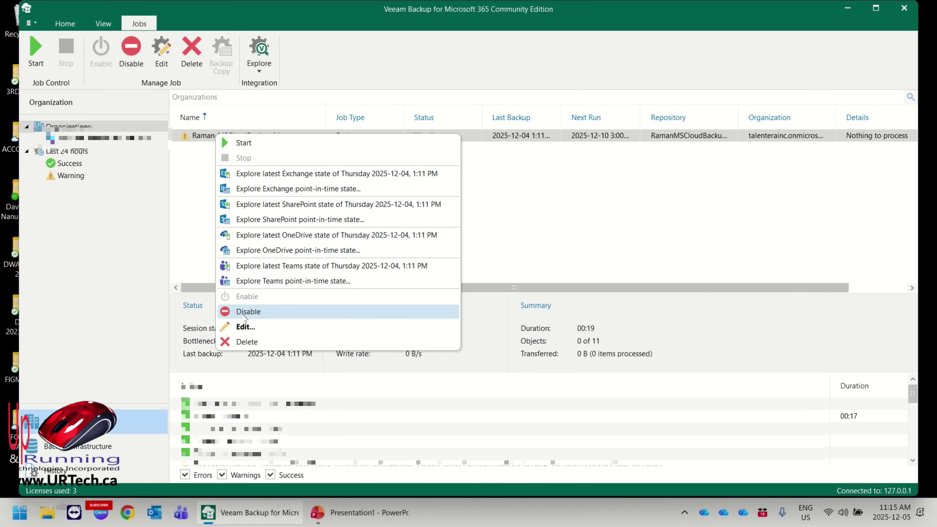
pyautogui.click(244, 327)
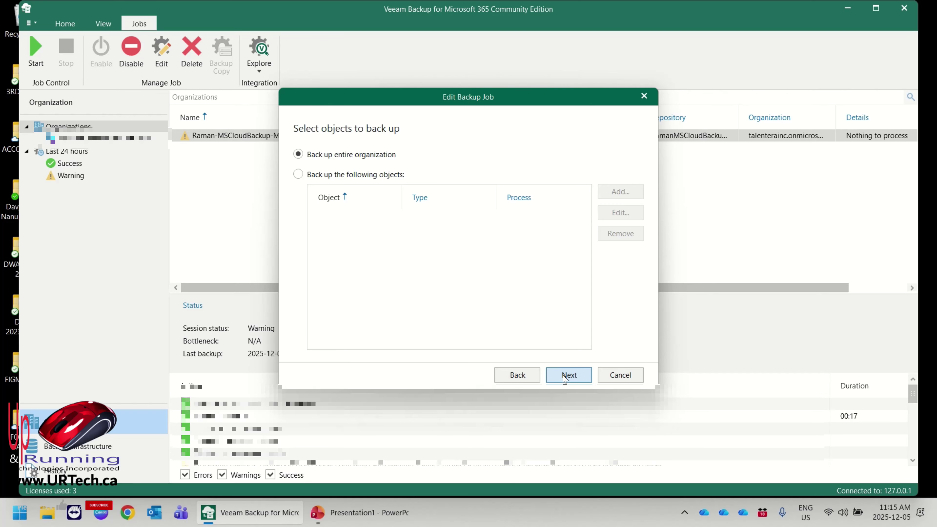
pyautogui.click(564, 377)
pyautogui.click(564, 376)
pyautogui.click(565, 376)
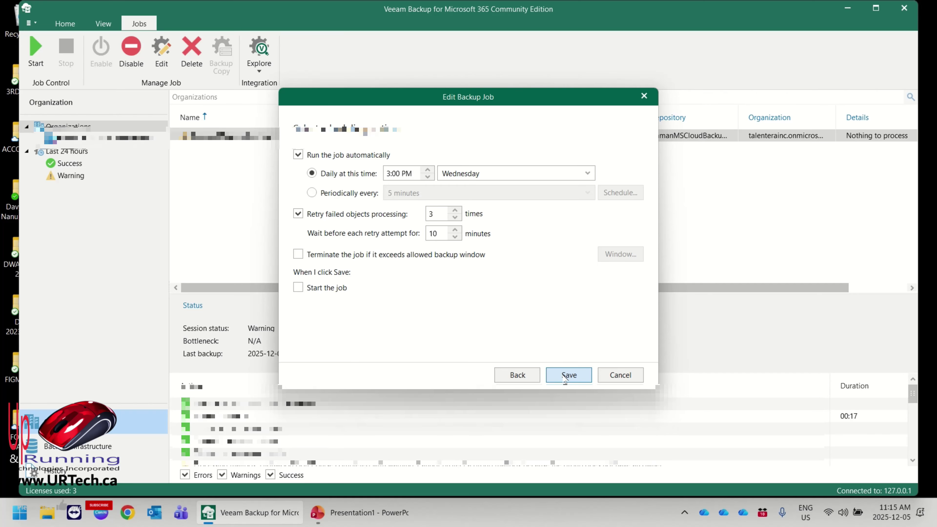
pyautogui.click(547, 174)
pyautogui.click(546, 174)
pyautogui.click(544, 176)
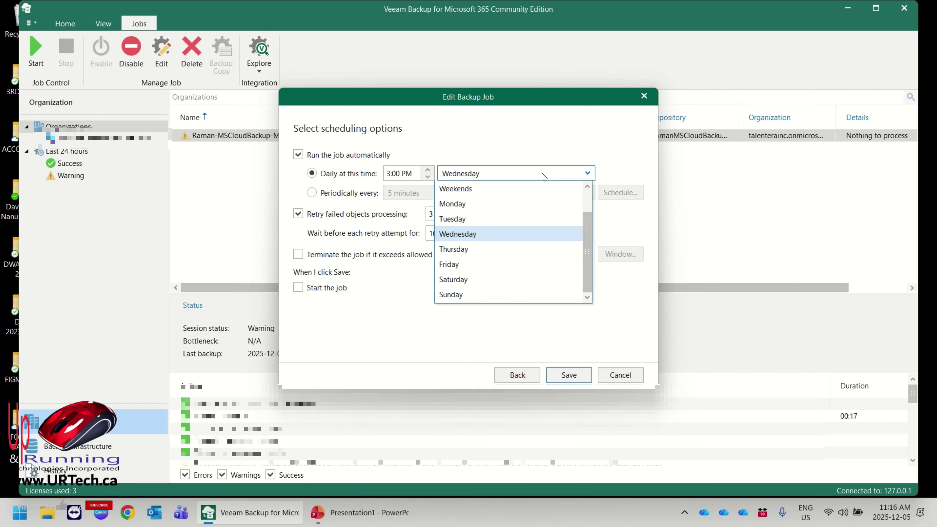
pyautogui.scroll(1, 514, 203)
pyautogui.click(563, 186)
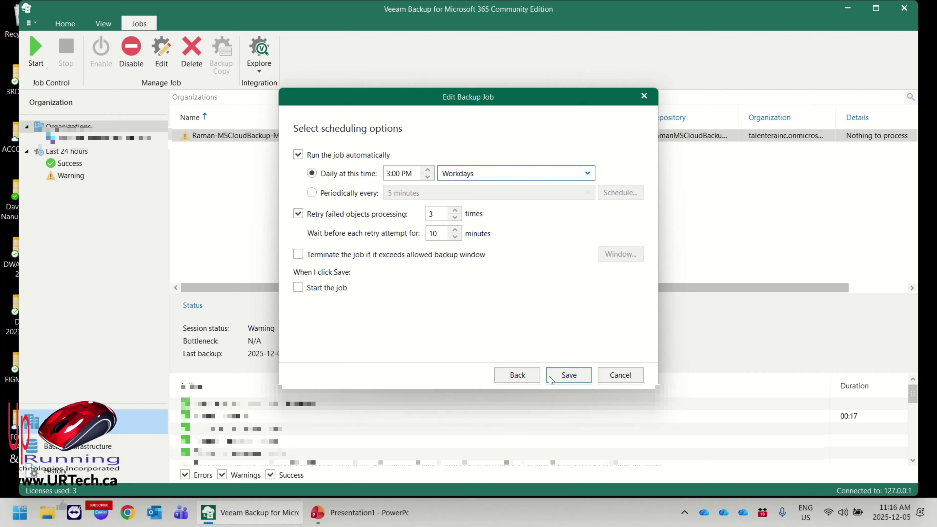
pyautogui.click(569, 375)
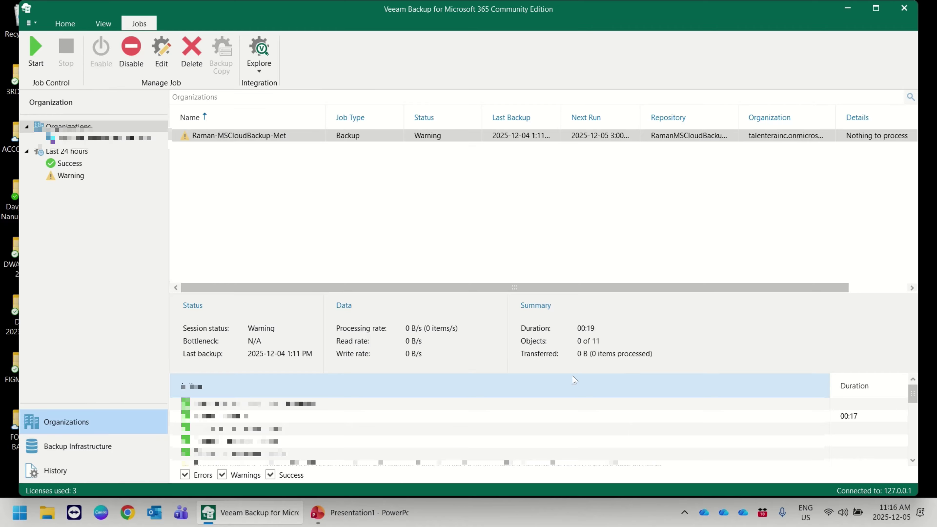
# Step: Start the rescheduled backup job manually
pyautogui.rightClick(266, 140)
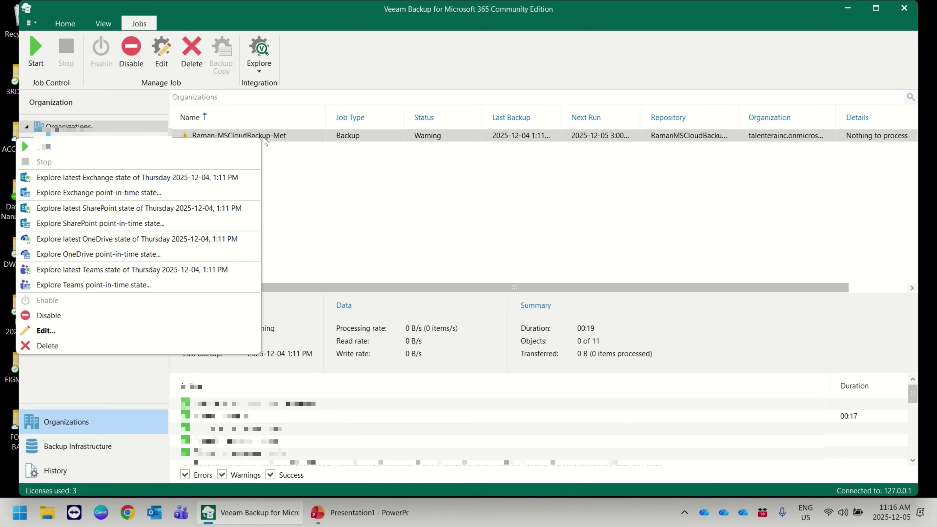
pyautogui.click(251, 147)
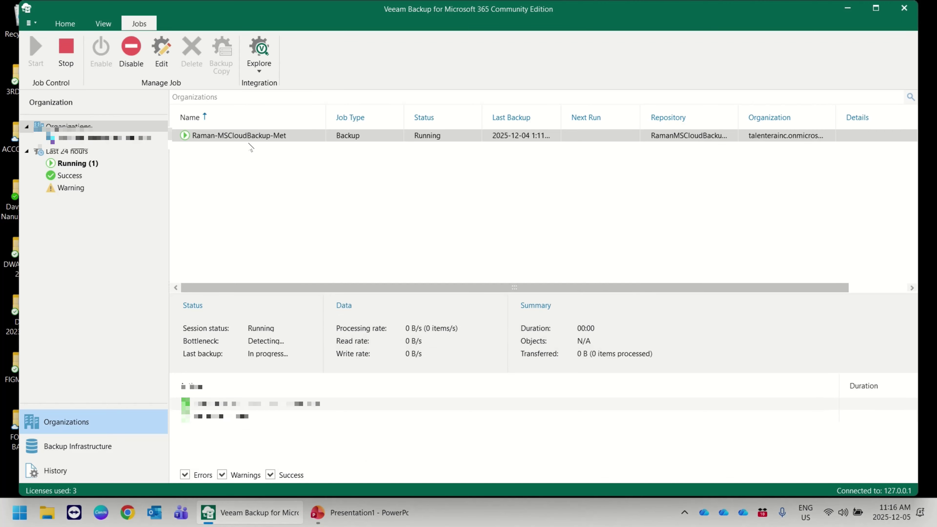